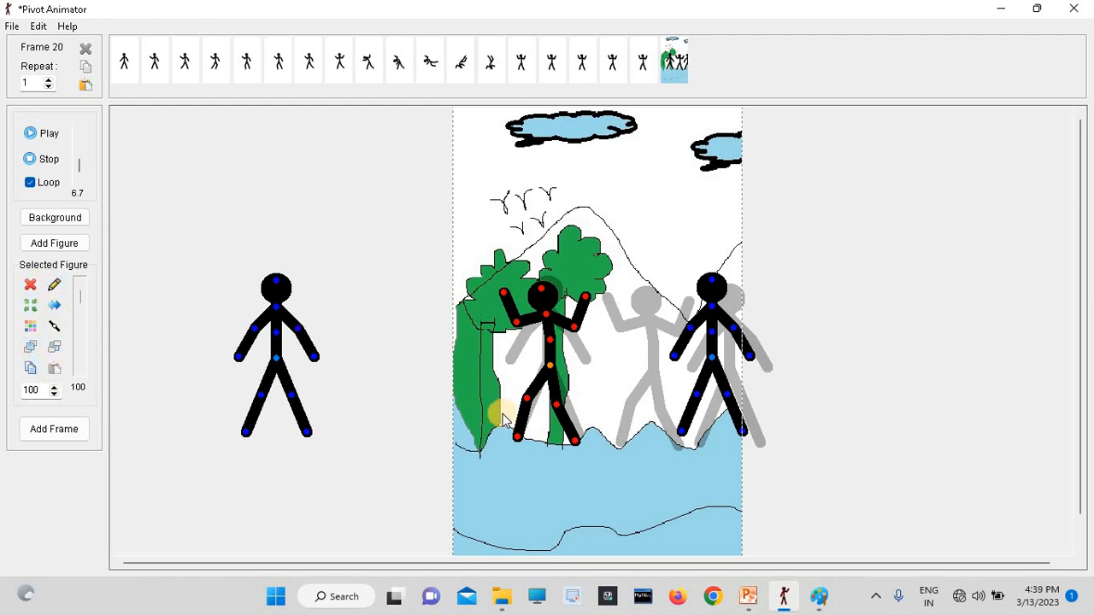
Step: Switch to the PowerPoint presentation and review slides 15 and 16 on the figure controls
{"action": "left_click", "coordinate": [752, 598]}
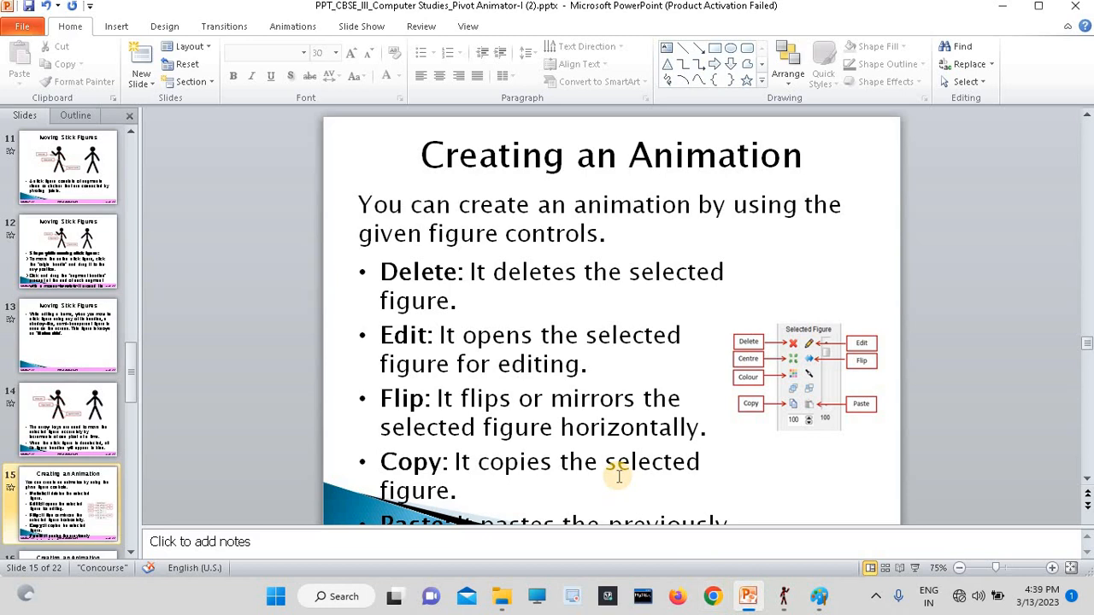
{"action": "scroll", "coordinate": [619, 476], "scroll_direction": "down", "scroll_amount": 2}
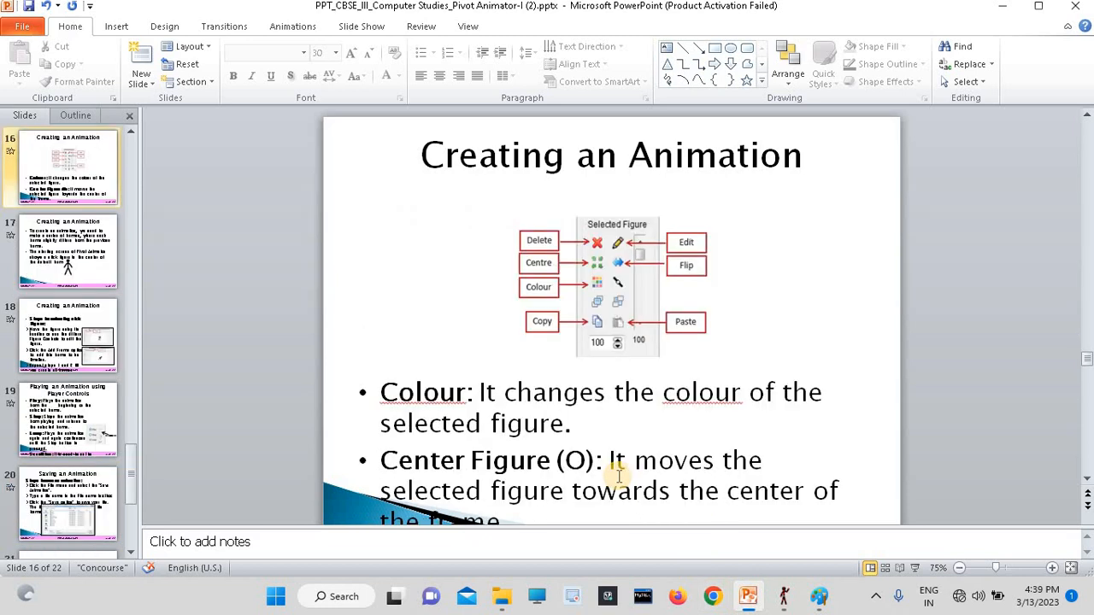
{"action": "scroll", "coordinate": [619, 476], "scroll_direction": "up", "scroll_amount": 2}
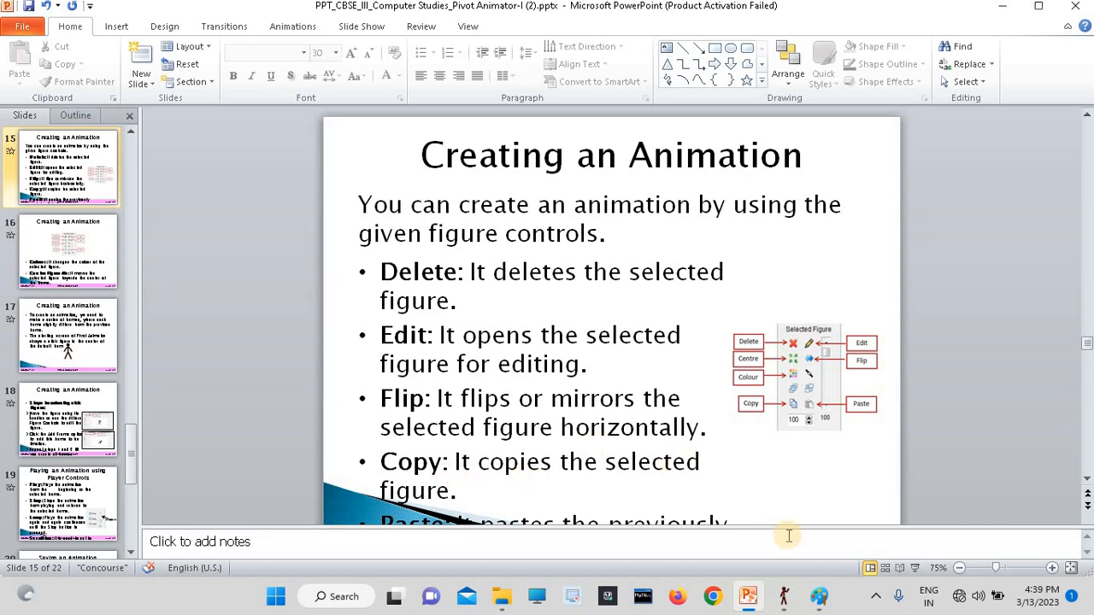
Step: Switch back to Pivot Animator and delete the standing stick figure that lies outside the background picture in frame 20
{"action": "left_click", "coordinate": [783, 595]}
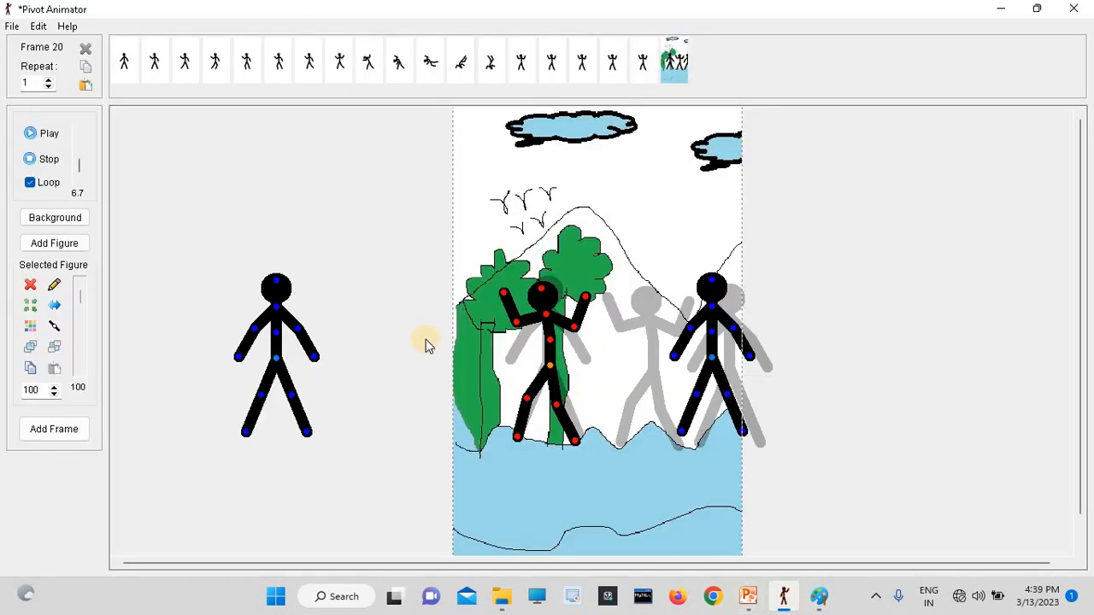
{"action": "mouse_move", "coordinate": [276, 331]}
{"action": "left_mouse_down"}
{"action": "mouse_move", "coordinate": [344, 336]}
{"action": "mouse_move", "coordinate": [330, 315]}
{"action": "mouse_move", "coordinate": [236, 360]}
{"action": "mouse_move", "coordinate": [264, 343]}
{"action": "mouse_move", "coordinate": [254, 344]}
{"action": "mouse_move", "coordinate": [287, 348]}
{"action": "mouse_move", "coordinate": [273, 329]}
{"action": "mouse_move", "coordinate": [301, 346]}
{"action": "mouse_move", "coordinate": [245, 357]}
{"action": "mouse_move", "coordinate": [276, 359]}
{"action": "mouse_move", "coordinate": [270, 344]}
{"action": "left_mouse_up"}
{"action": "left_click", "coordinate": [31, 286]}
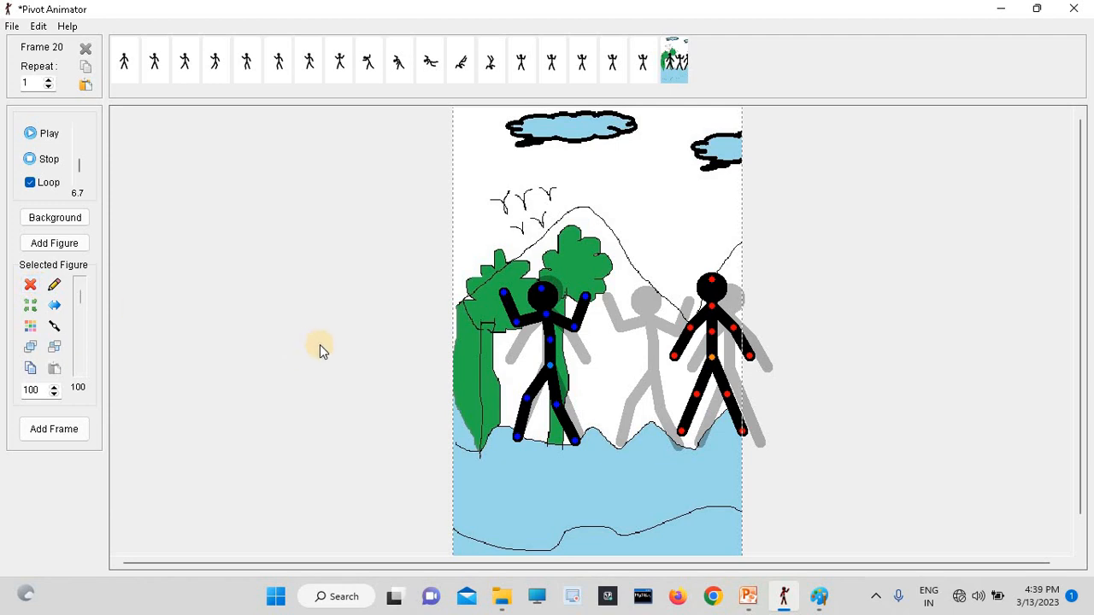
Step: Open the remaining standing figure in the Stick Figure Builder, try shifting its neck joint slightly, and close the builder
{"action": "left_click", "coordinate": [56, 289]}
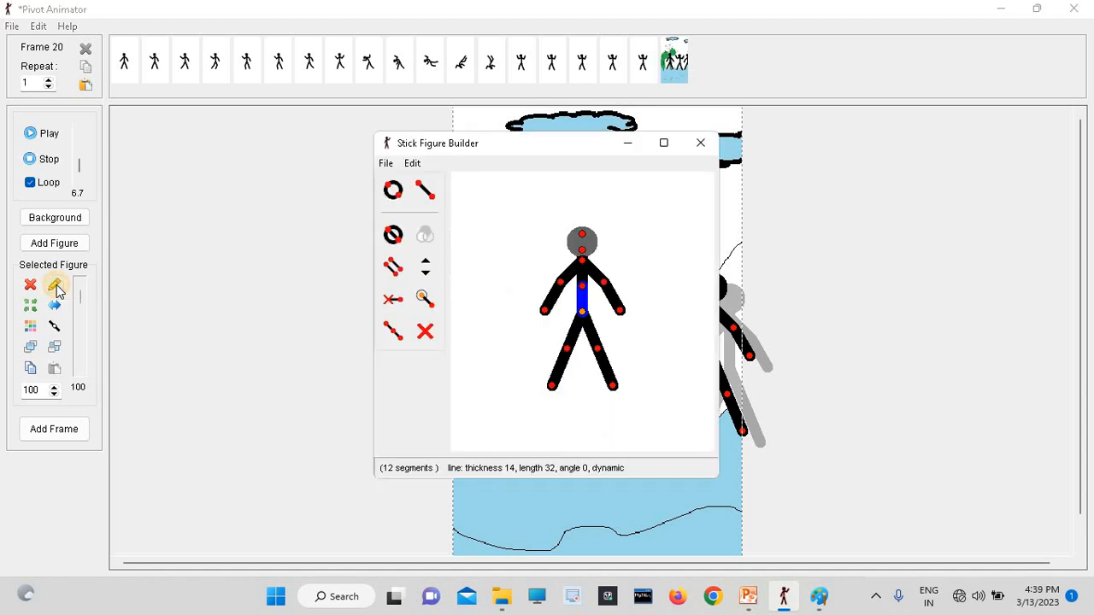
{"action": "mouse_move", "coordinate": [581, 258]}
{"action": "left_mouse_down"}
{"action": "mouse_move", "coordinate": [560, 268]}
{"action": "mouse_move", "coordinate": [600, 253]}
{"action": "mouse_move", "coordinate": [579, 243]}
{"action": "left_mouse_up"}
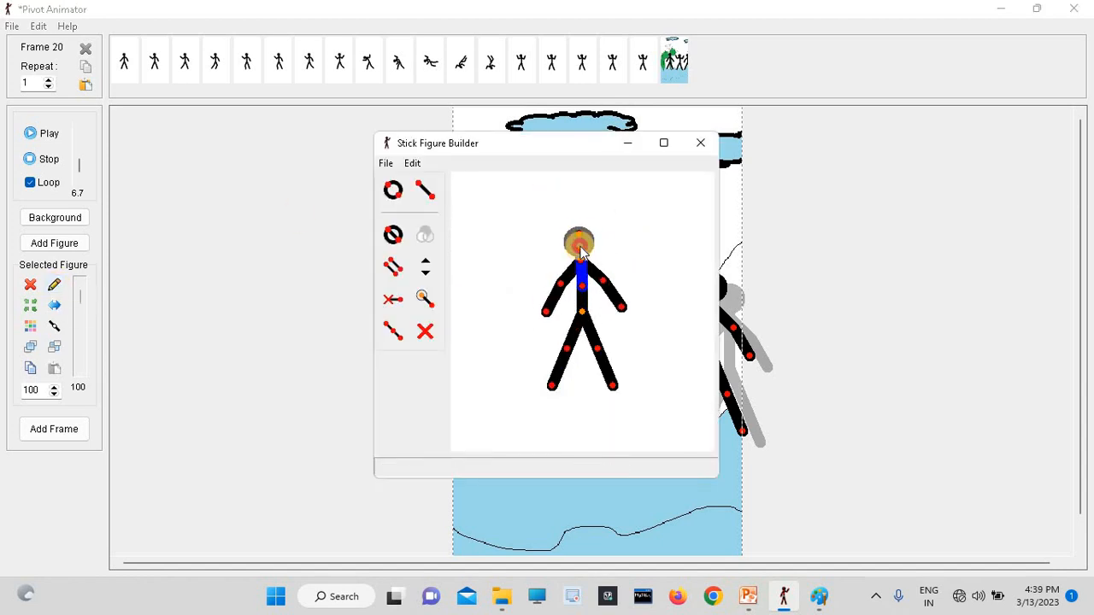
{"action": "left_click", "coordinate": [701, 144]}
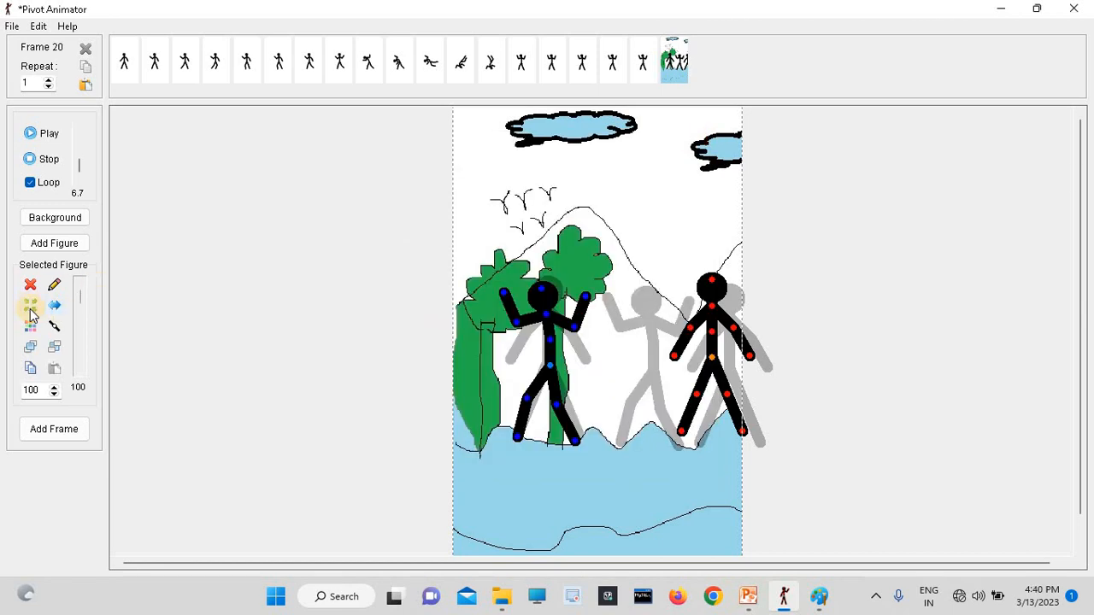
Step: Move the figure with raised arms slightly aside and centre it in the frame with Centre Figure
{"action": "left_click_drag", "start_coordinate": [537, 328], "coordinate": [522, 365]}
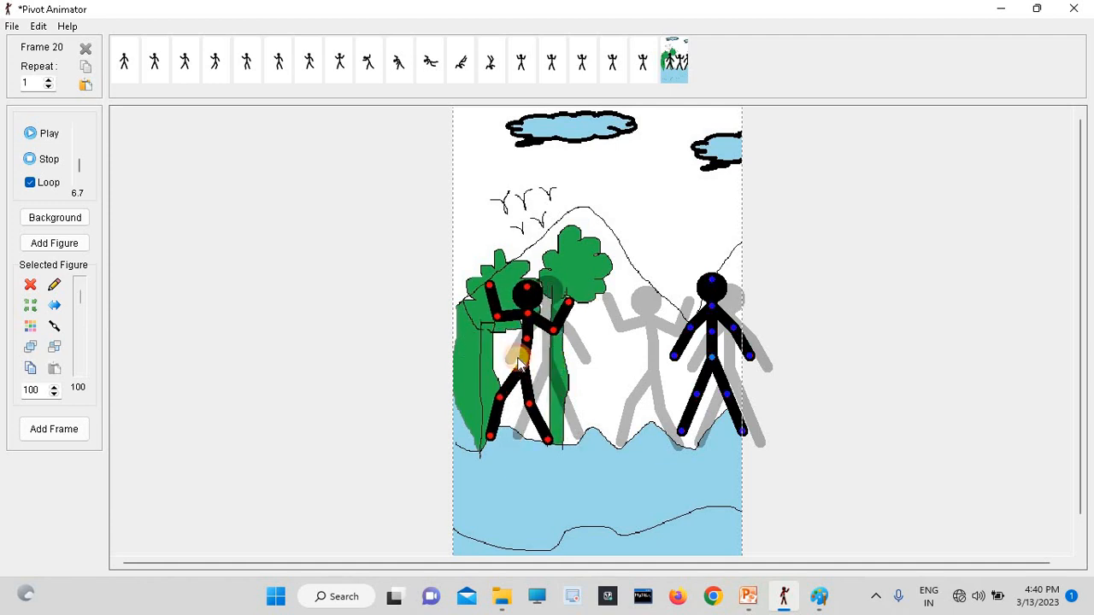
{"action": "left_click", "coordinate": [29, 306]}
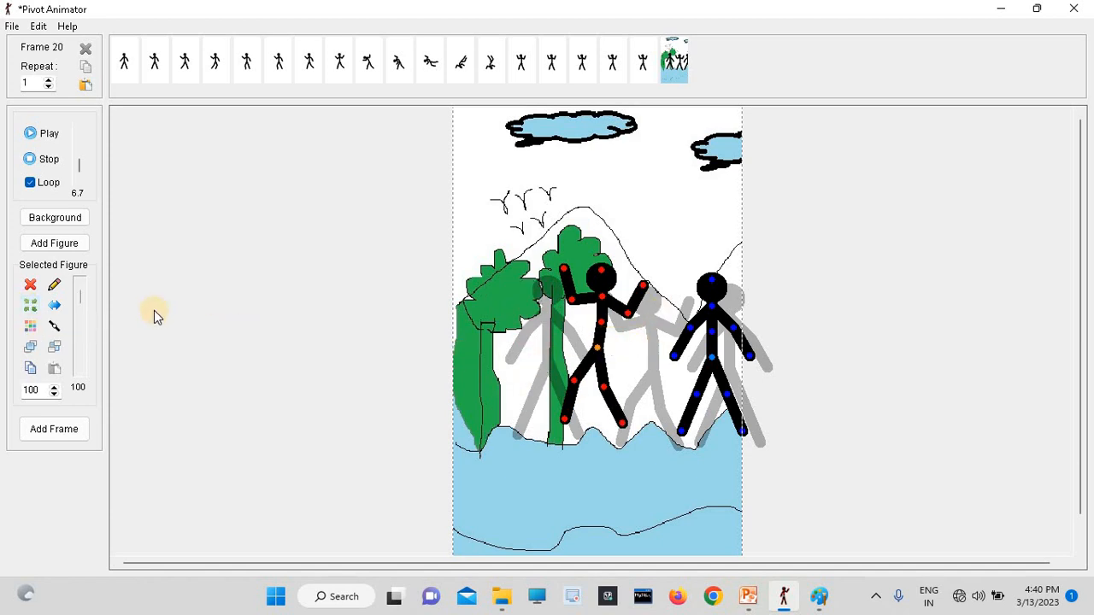
Step: Flip the centred figure horizontally back and forth several times, ending in its original orientation
{"action": "left_click", "coordinate": [55, 308]}
{"action": "left_click", "coordinate": [54, 307]}
{"action": "left_click", "coordinate": [55, 307]}
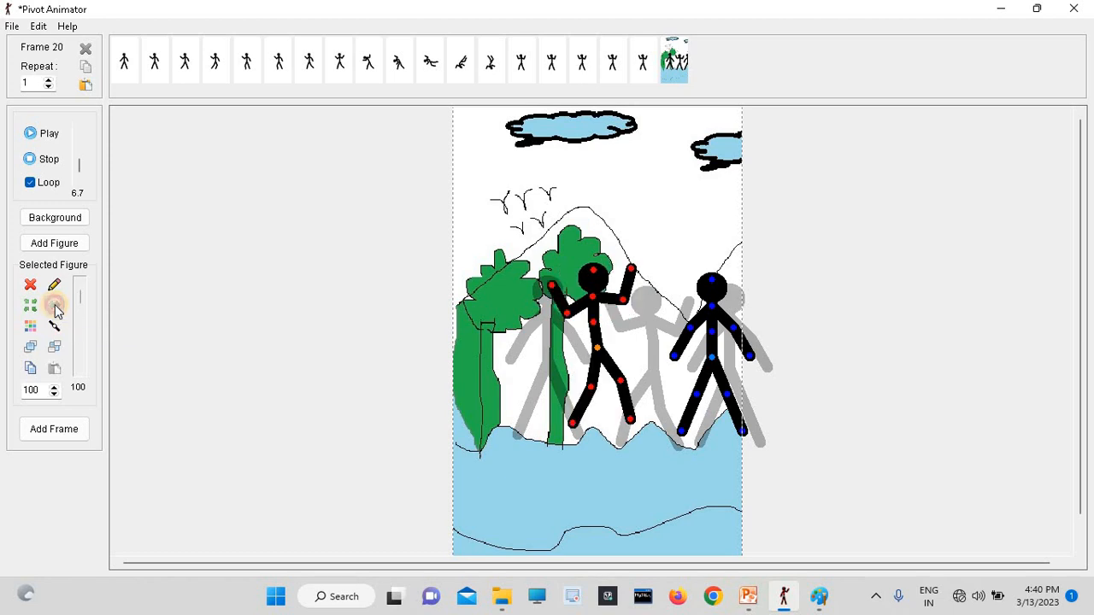
{"action": "left_click", "coordinate": [55, 306]}
{"action": "left_click", "coordinate": [55, 306]}
{"action": "left_click", "coordinate": [54, 308]}
{"action": "left_click", "coordinate": [55, 307]}
{"action": "left_click", "coordinate": [55, 307]}
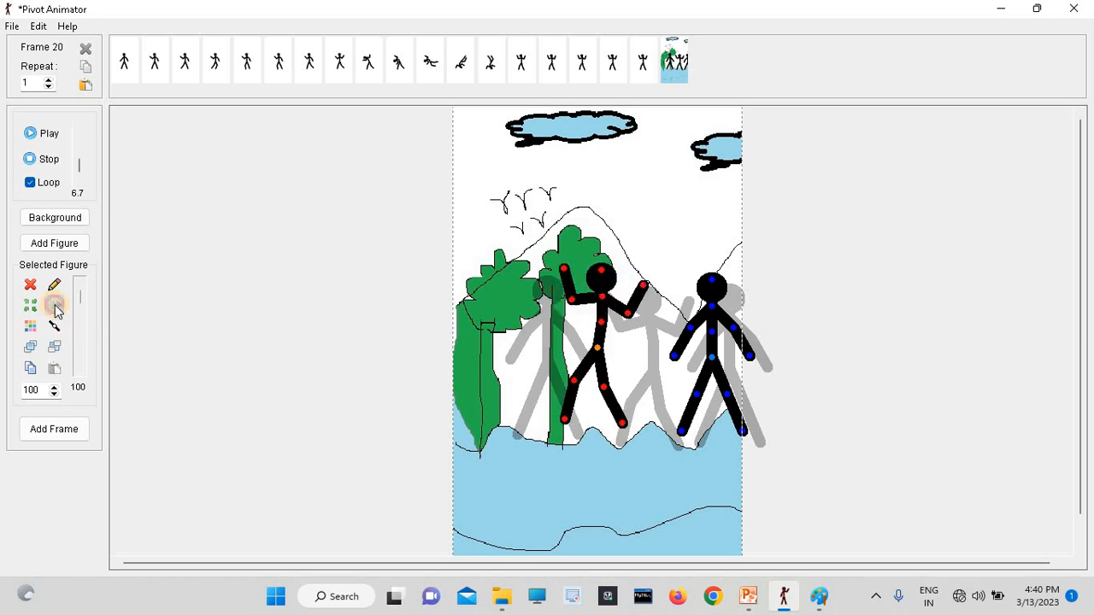
{"action": "left_click", "coordinate": [54, 308]}
{"action": "left_click", "coordinate": [55, 308]}
{"action": "left_click", "coordinate": [55, 308]}
{"action": "left_click", "coordinate": [55, 308]}
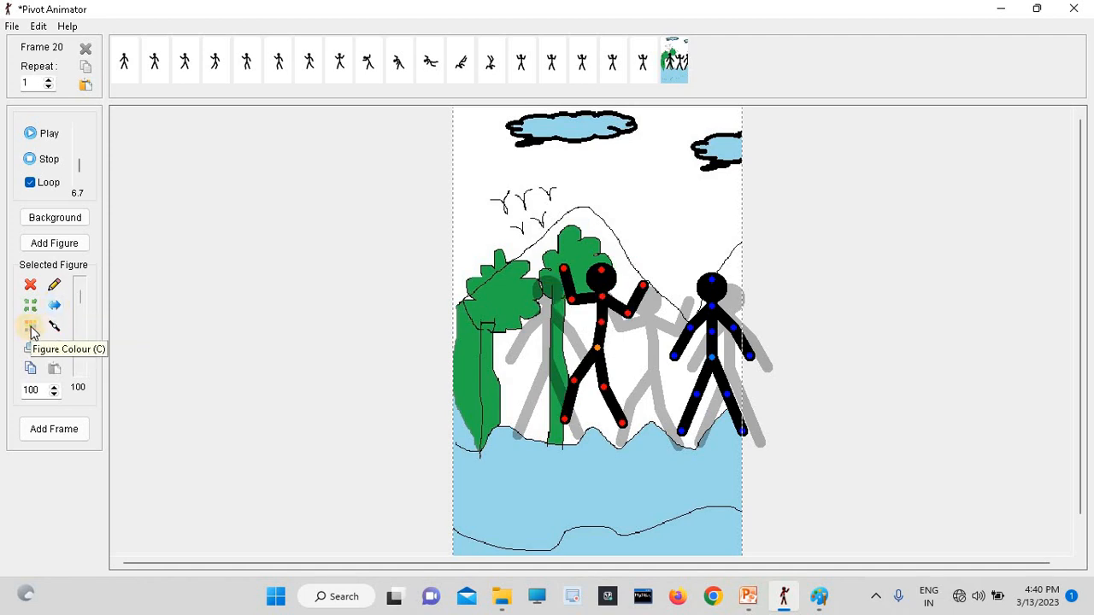
Step: Change the colour of the centred figure with raised arms to the basic red
{"action": "left_click", "coordinate": [31, 329]}
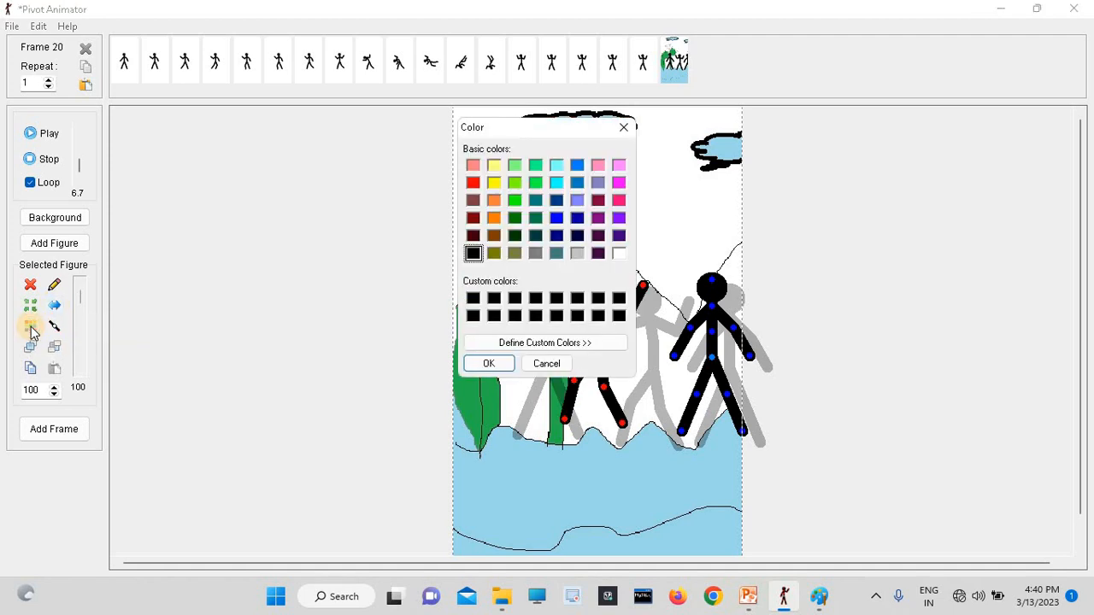
{"action": "left_click", "coordinate": [472, 182]}
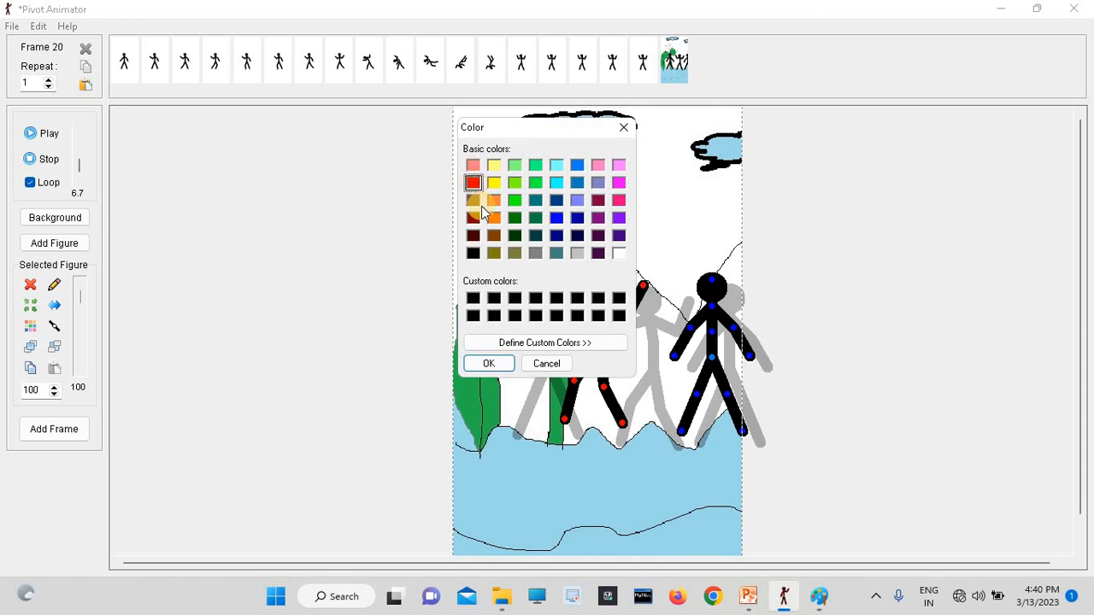
{"action": "left_click", "coordinate": [487, 361]}
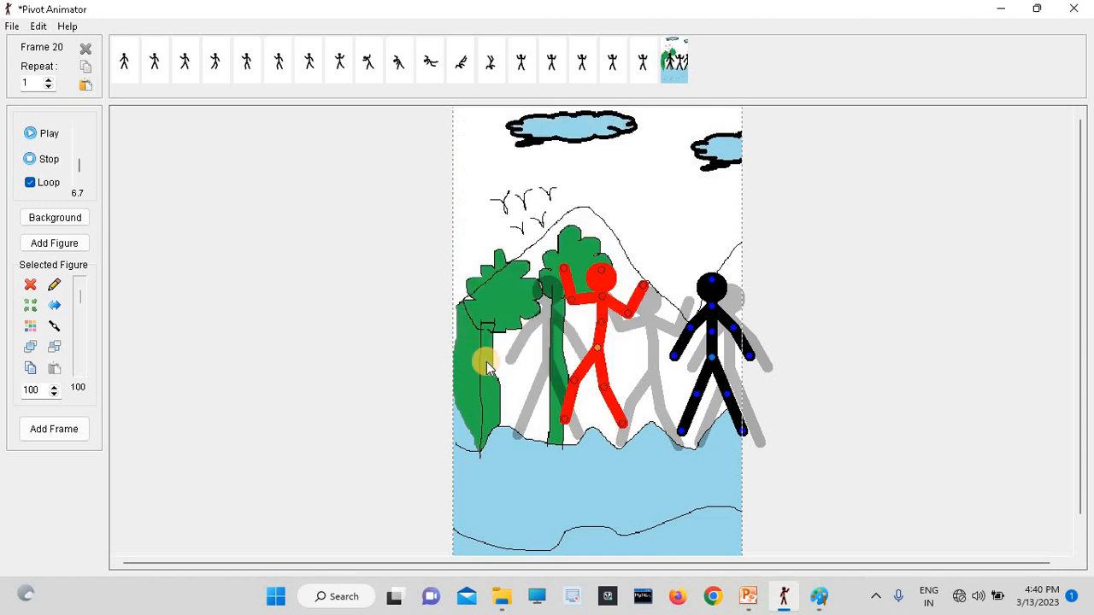
{"action": "left_click", "coordinate": [56, 330]}
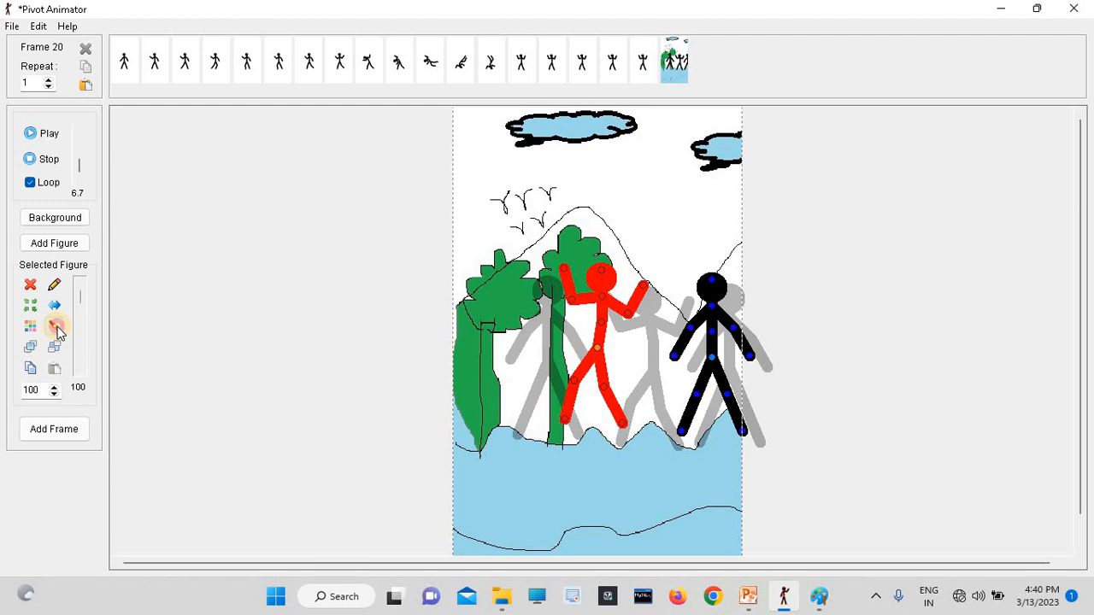
{"action": "left_click", "coordinate": [56, 330]}
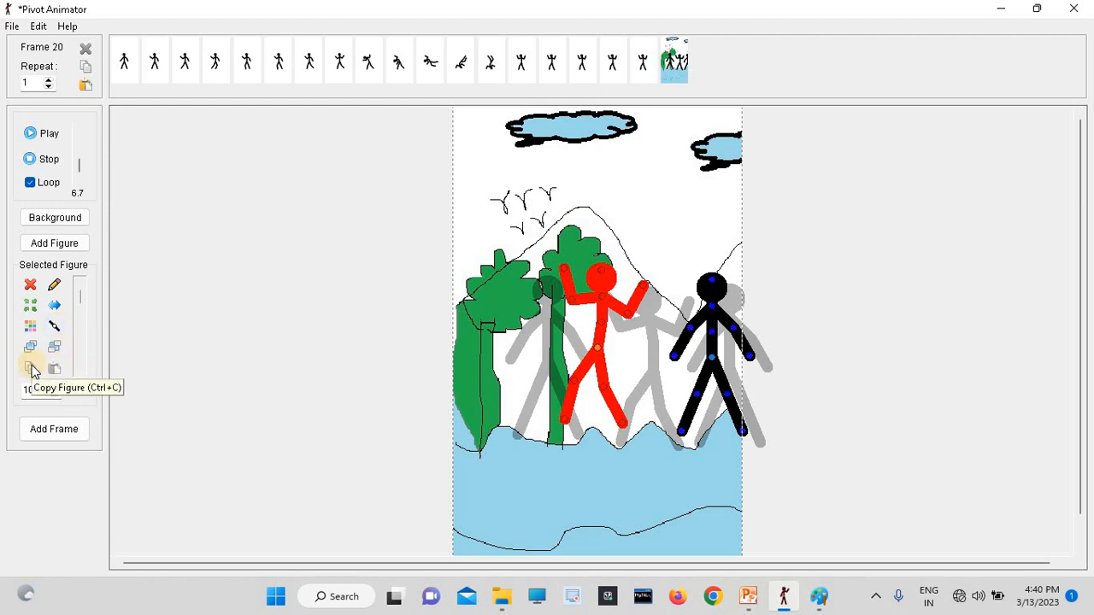
Step: Copy and paste the red figure, and nudge the duplicate to the left until it stands clear beside the original
{"action": "left_click", "coordinate": [32, 368]}
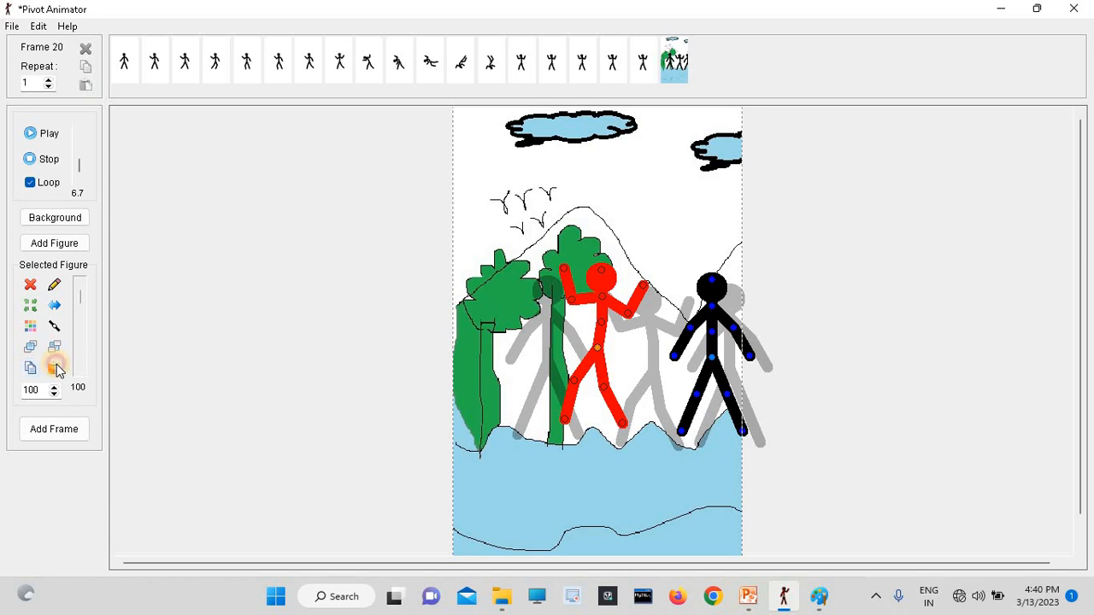
{"action": "left_click", "coordinate": [57, 369]}
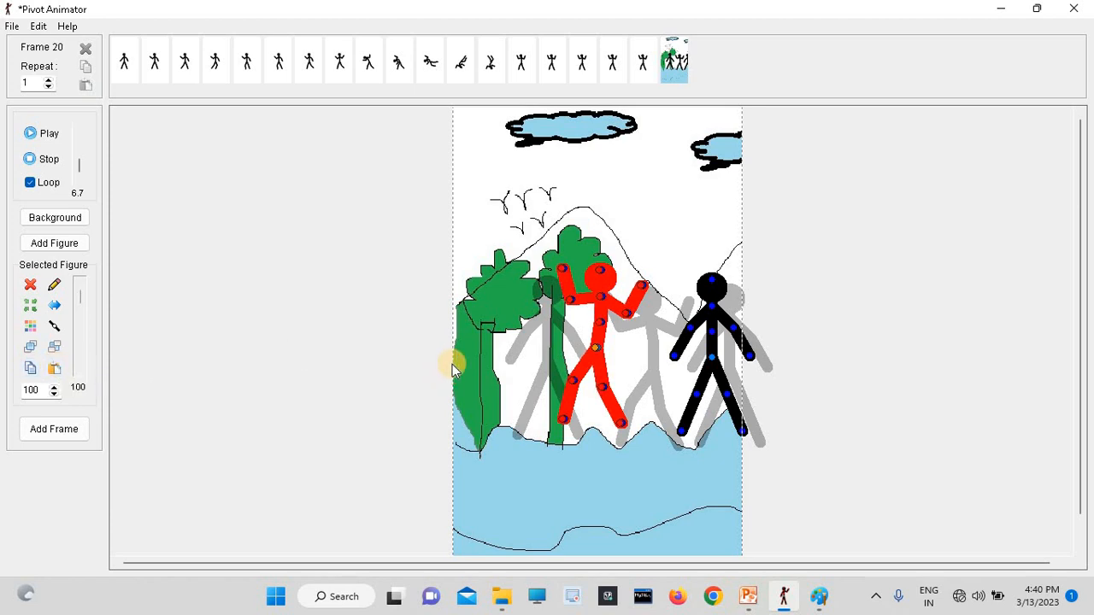
{"action": "key", "text": "Left"}
{"action": "key", "text": "Left"}
{"action": "key", "text": "Left"}
{"action": "key", "text": "Left"}
{"action": "key", "text": "Left"}
{"action": "key", "text": "Left"}
{"action": "key", "text": "Left"}
{"action": "key", "text": "Left"}
{"action": "key", "text": "Left"}
{"action": "key", "text": "Left"}
{"action": "key", "text": "Left"}
{"action": "key", "text": "Left"}
{"action": "key", "text": "Left"}
{"action": "key", "text": "Left"}
{"action": "key", "text": "Left"}
{"action": "key", "text": "Left"}
{"action": "key", "text": "Left"}
{"action": "key", "text": "Left"}
{"action": "key", "text": "Left"}
{"action": "key", "text": "Left"}
{"action": "key", "text": "Left"}
{"action": "key", "text": "Left"}
{"action": "key", "text": "Left"}
{"action": "key", "text": "Left"}
{"action": "key", "text": "Left"}
{"action": "key", "text": "Left"}
{"action": "key", "text": "Left"}
{"action": "key", "text": "Left"}
{"action": "key", "text": "Left"}
{"action": "key", "text": "Left"}
{"action": "key", "text": "Left"}
{"action": "key", "text": "Left"}
{"action": "key", "text": "Left"}
{"action": "key", "text": "Left"}
{"action": "key", "text": "Left"}
{"action": "key", "text": "Left"}
{"action": "key", "text": "Left"}
{"action": "key", "text": "Left"}
{"action": "key", "text": "Left"}
{"action": "key", "text": "Left"}
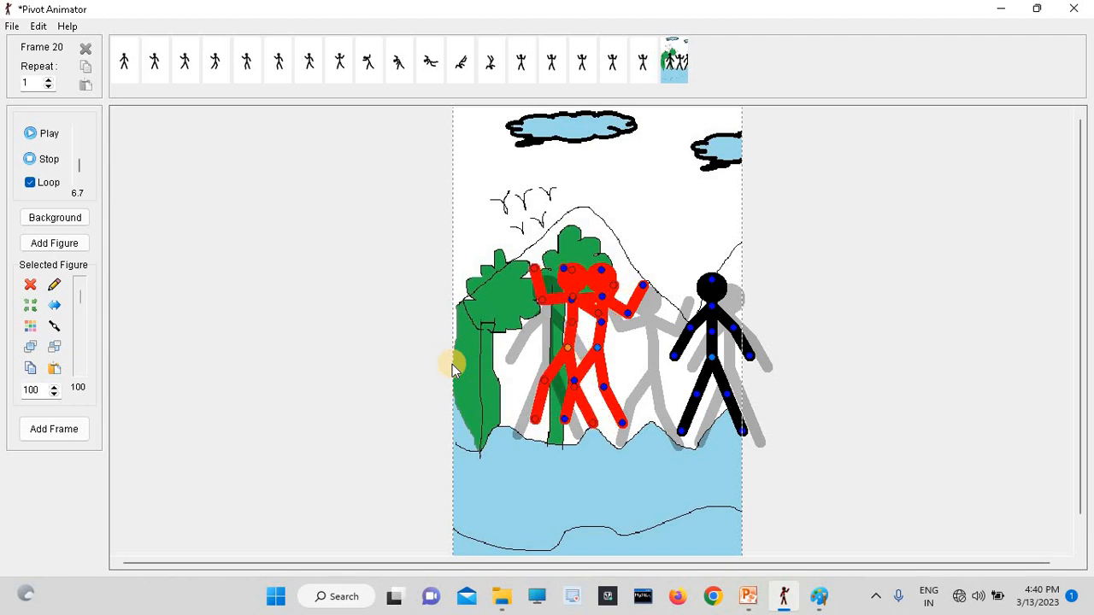
{"action": "key", "text": "Left"}
{"action": "key", "text": "Left"}
{"action": "key", "text": "Left"}
{"action": "key", "text": "Left"}
{"action": "key", "text": "Left"}
{"action": "key", "text": "Left"}
{"action": "key", "text": "Left"}
{"action": "key", "text": "Left"}
{"action": "key", "text": "Left"}
{"action": "key", "text": "Left"}
{"action": "key", "text": "Left"}
{"action": "key", "text": "Left"}
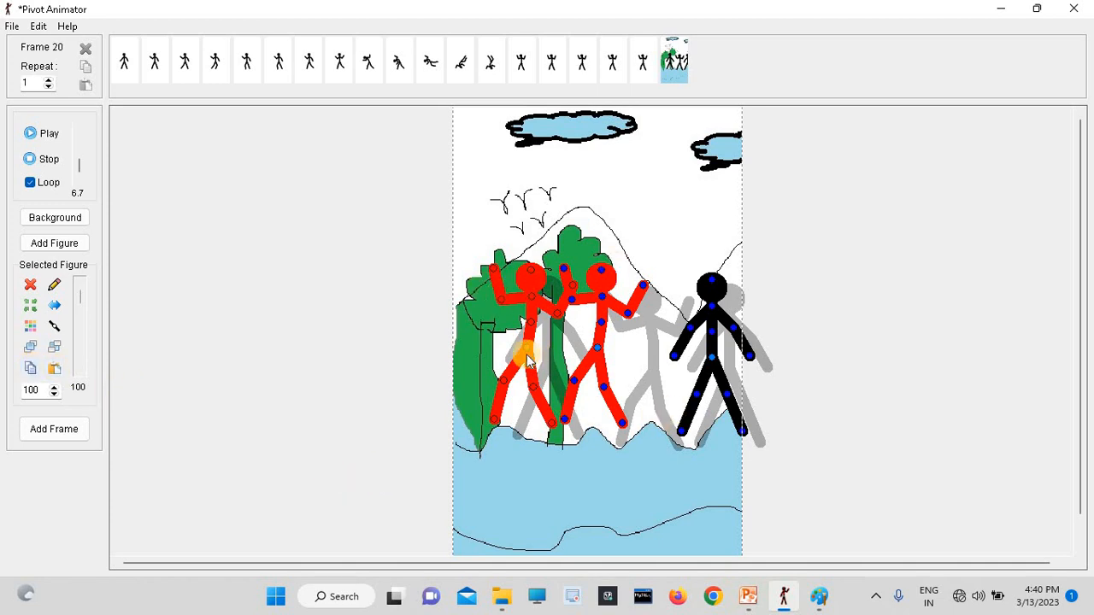
Step: Reposition both red figures lower in the scene so that their feet stand in the blue water
{"action": "left_click_drag", "start_coordinate": [528, 355], "coordinate": [511, 392]}
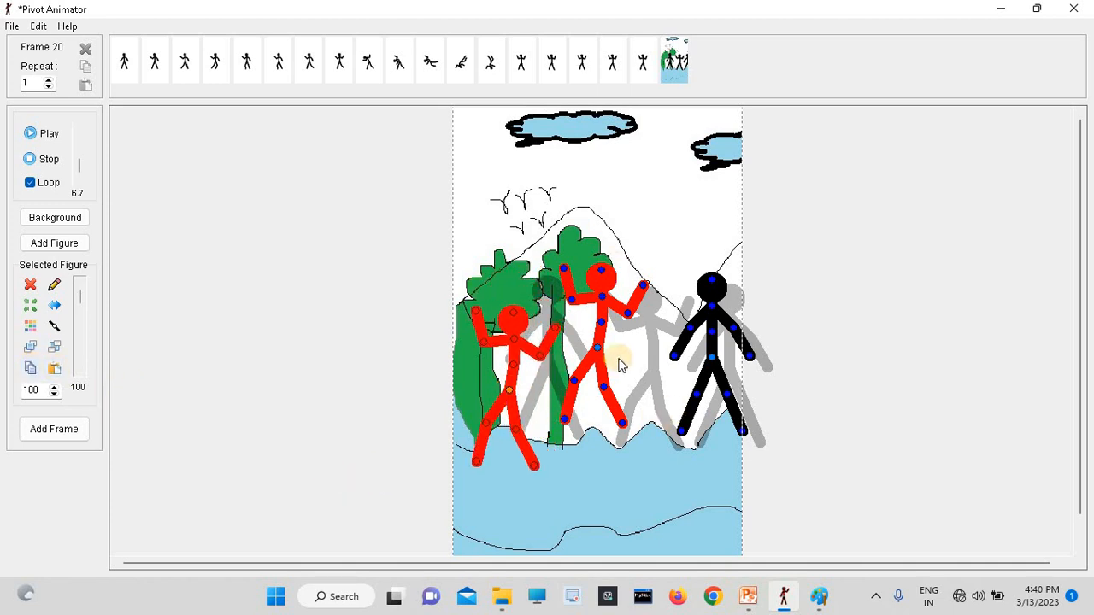
{"action": "left_click_drag", "start_coordinate": [596, 349], "coordinate": [610, 389]}
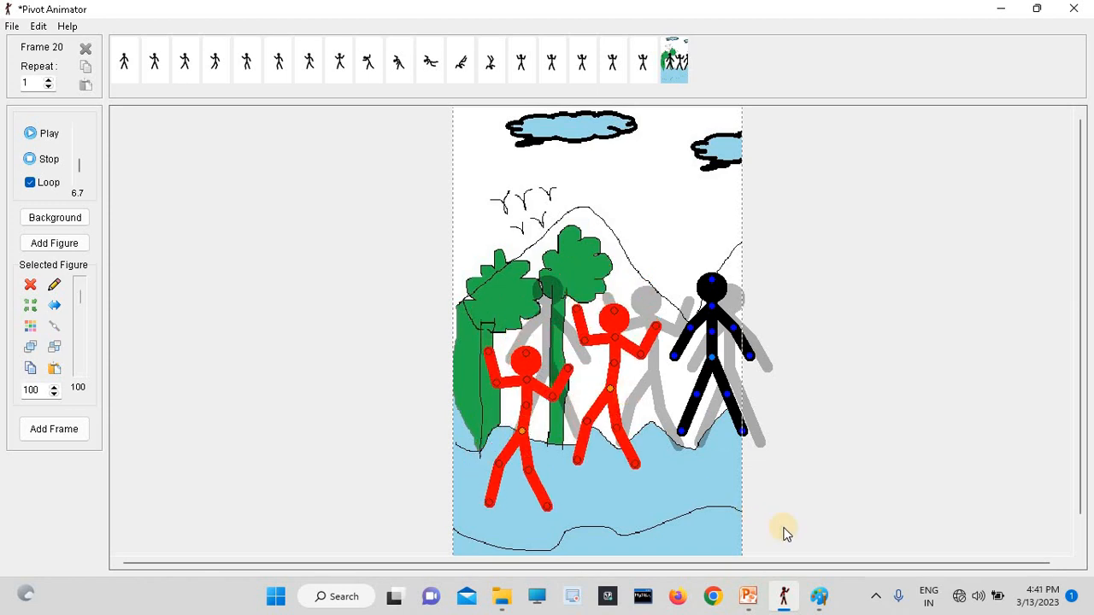
Step: Switch to the PowerPoint presentation and review the slides on creating, playing and saving an animation
{"action": "left_click", "coordinate": [748, 598]}
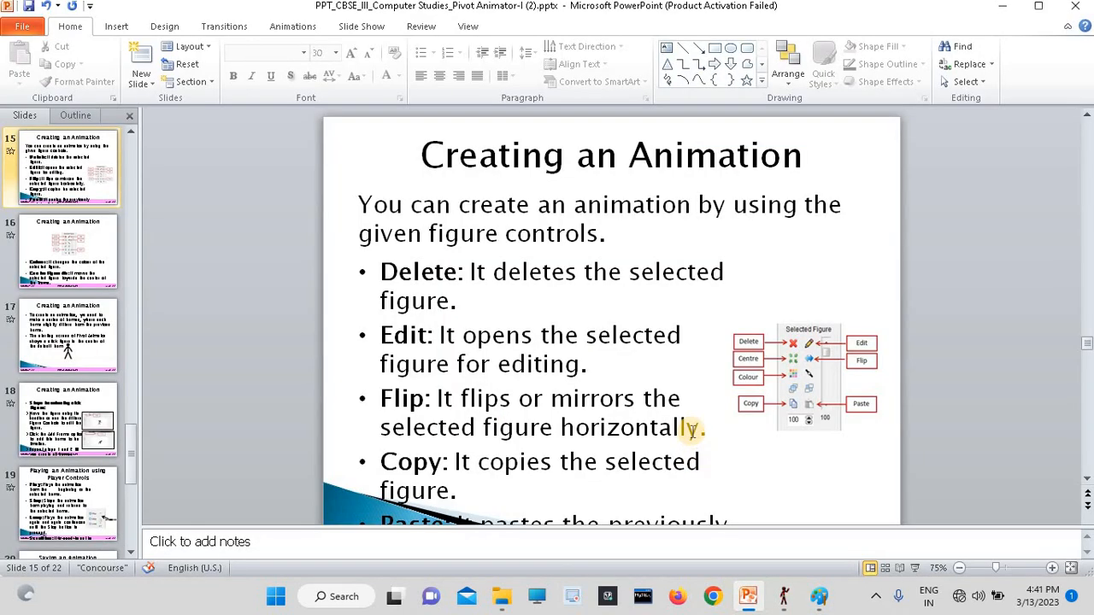
{"action": "key", "text": "Page_Down"}
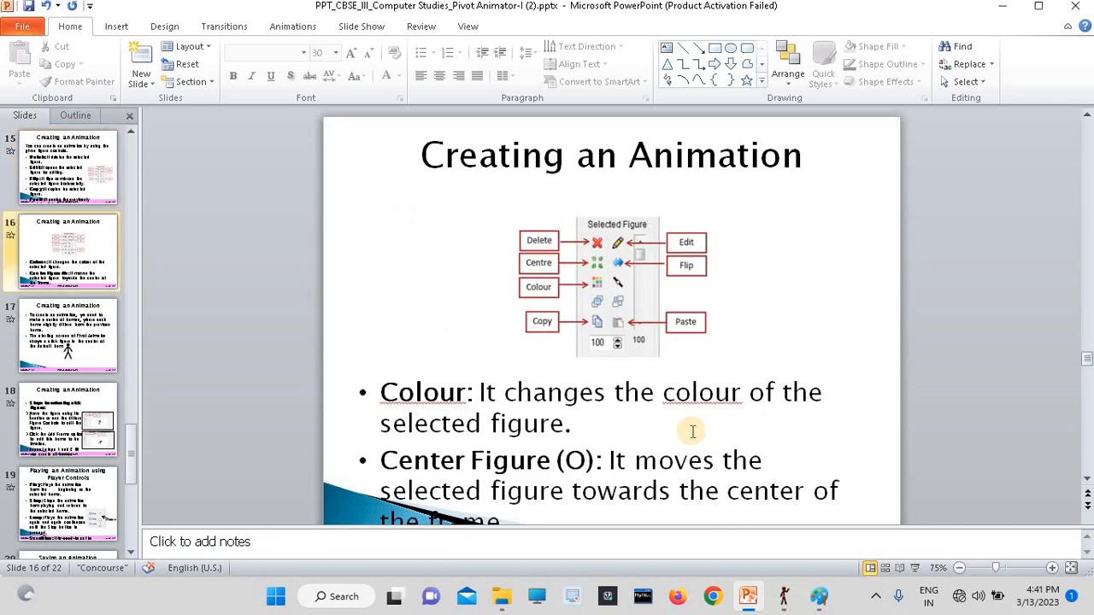
{"action": "key", "text": "Page_Down"}
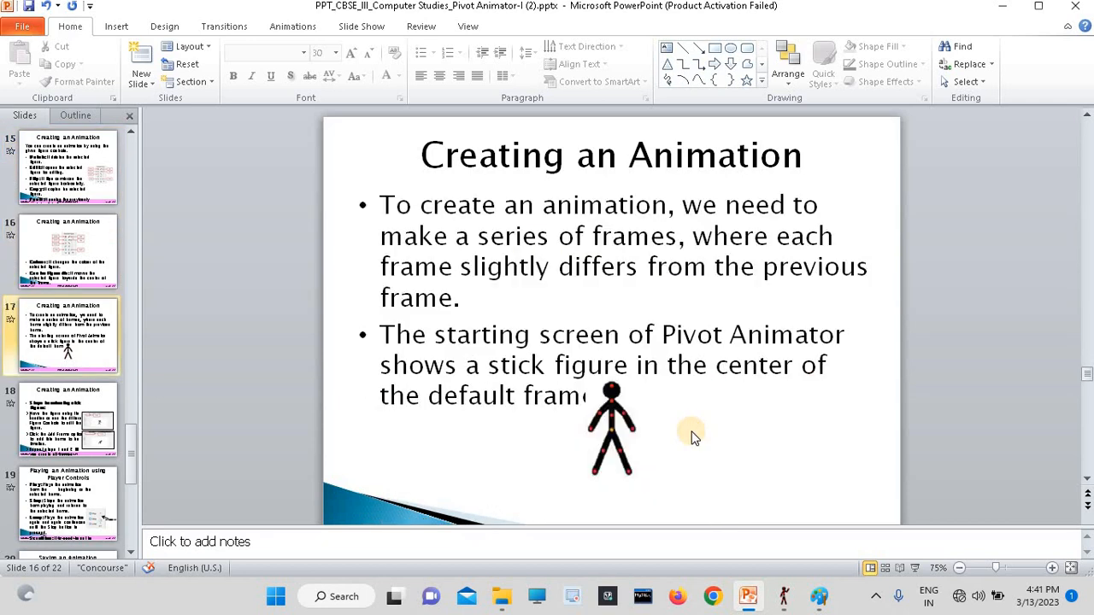
{"action": "key", "text": "Page_Down"}
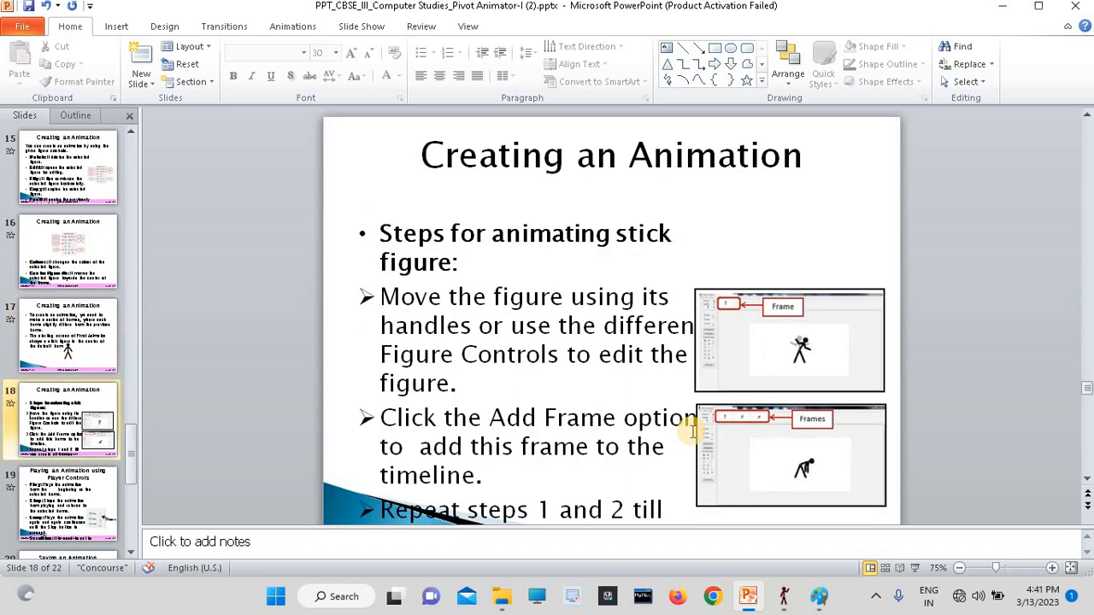
{"action": "key", "text": "Page_Down"}
{"action": "key", "text": "Page_Down"}
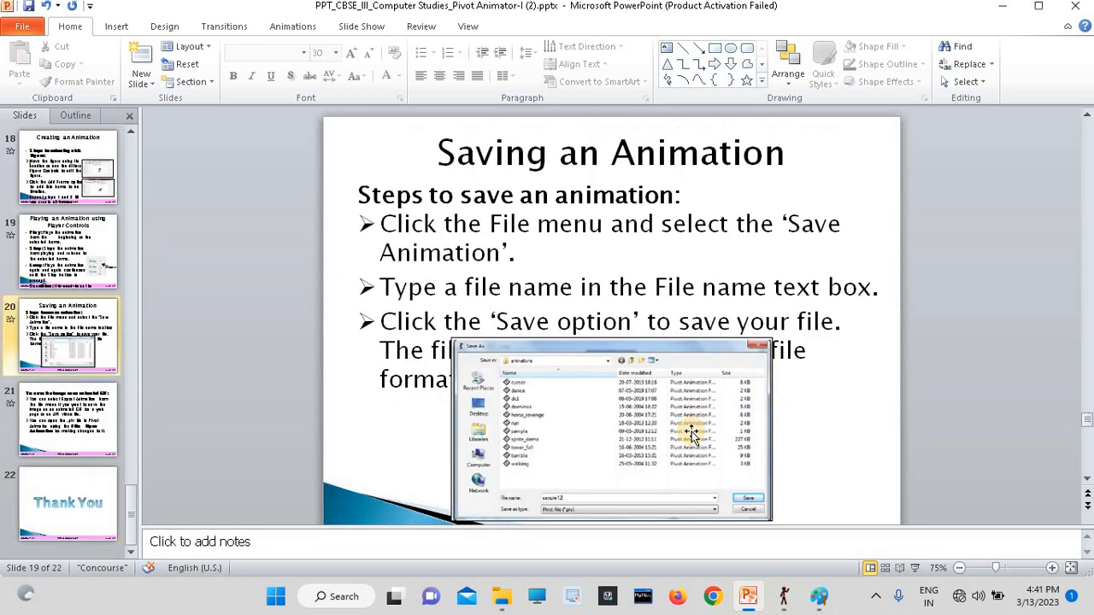
{"action": "key", "text": "Page_Up"}
{"action": "key", "text": "Page_Up"}
{"action": "key", "text": "Page_Up"}
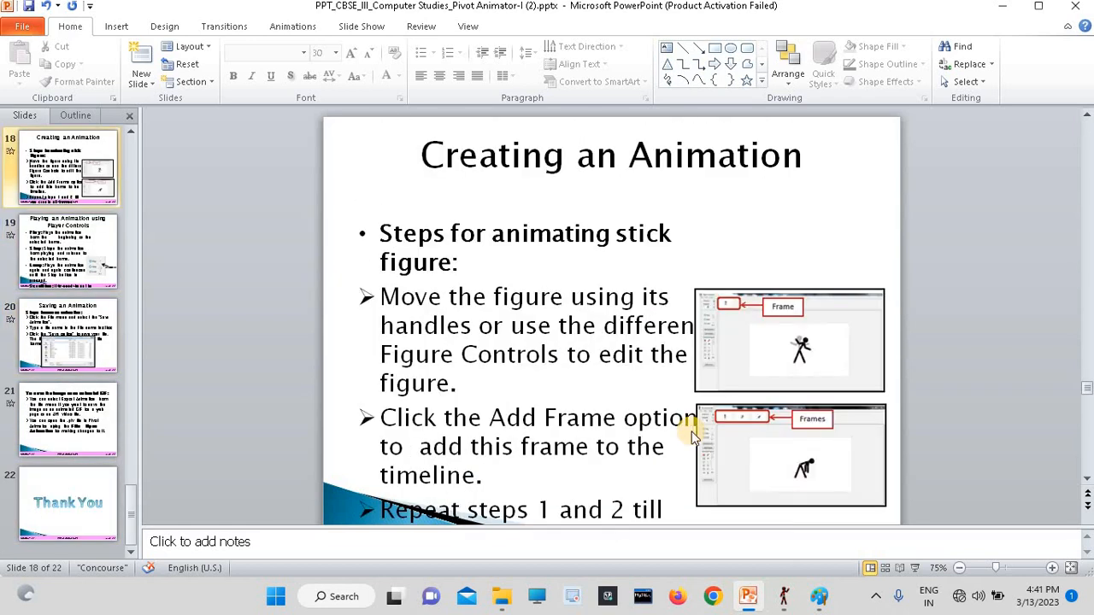
Step: Switch back to Pivot Animator and start a new animation, saving the current project as demo1
{"action": "mouse_move", "coordinate": [786, 600]}
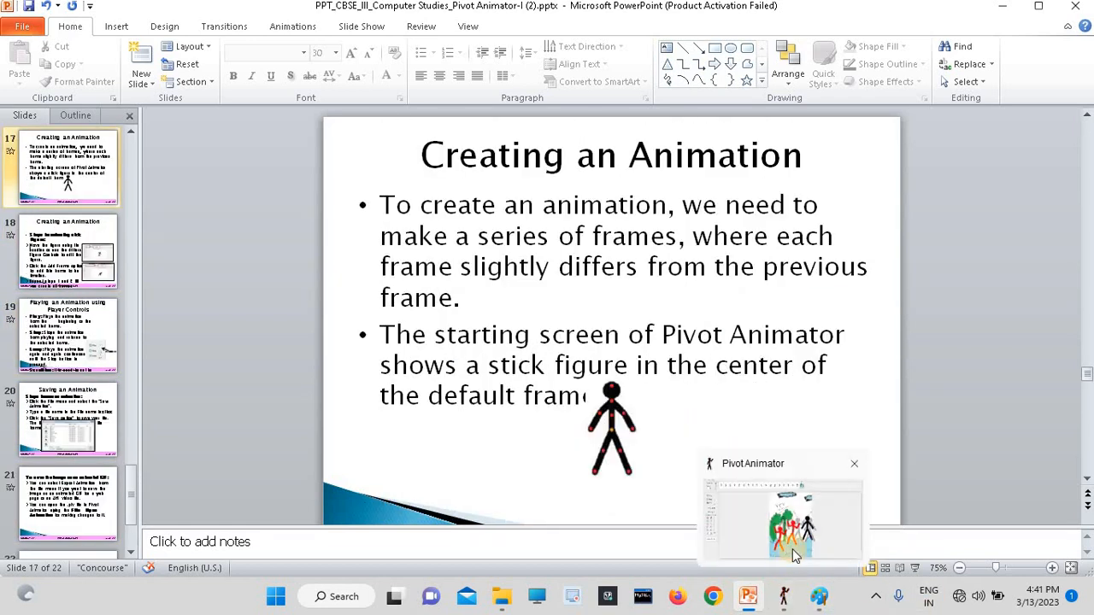
{"action": "left_click", "coordinate": [784, 596]}
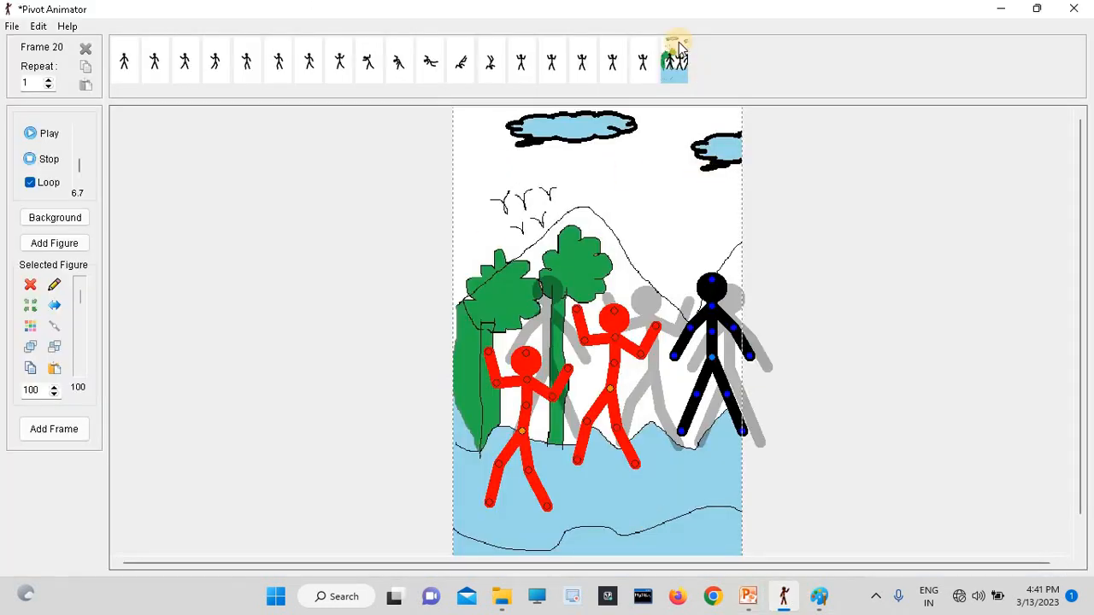
{"action": "left_click", "coordinate": [19, 29]}
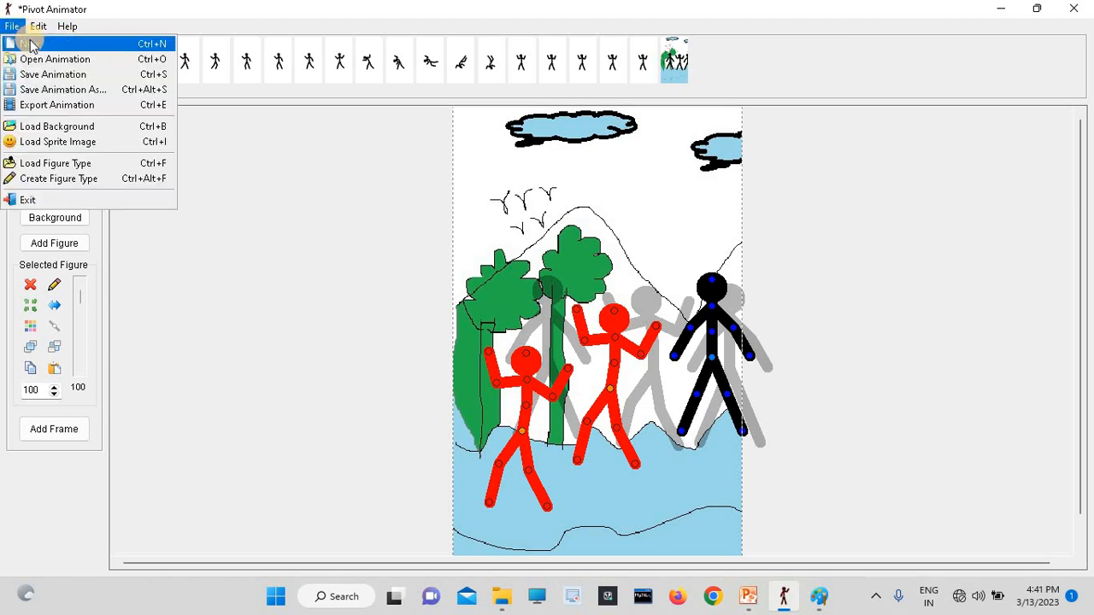
{"action": "left_click", "coordinate": [25, 43]}
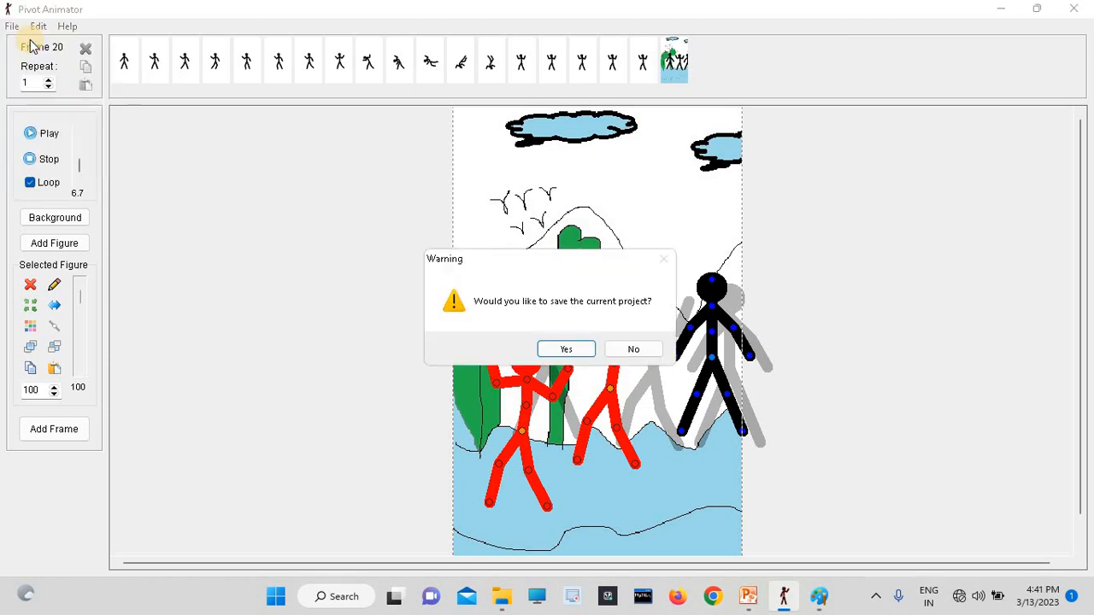
{"action": "left_click", "coordinate": [560, 348]}
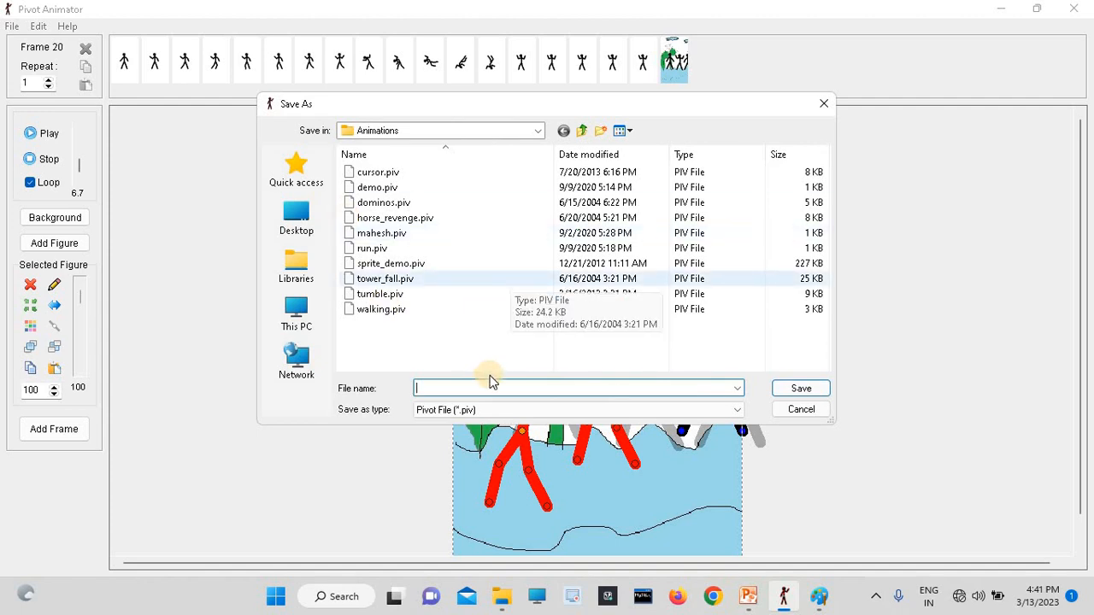
{"action": "type", "text": "demo"}
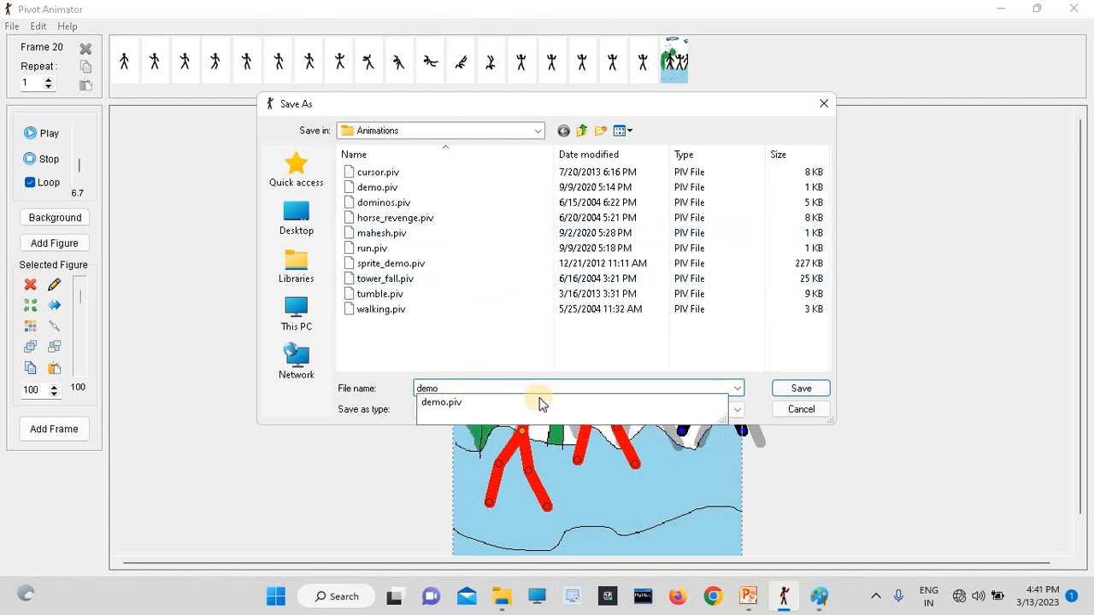
{"action": "type", "text": "1"}
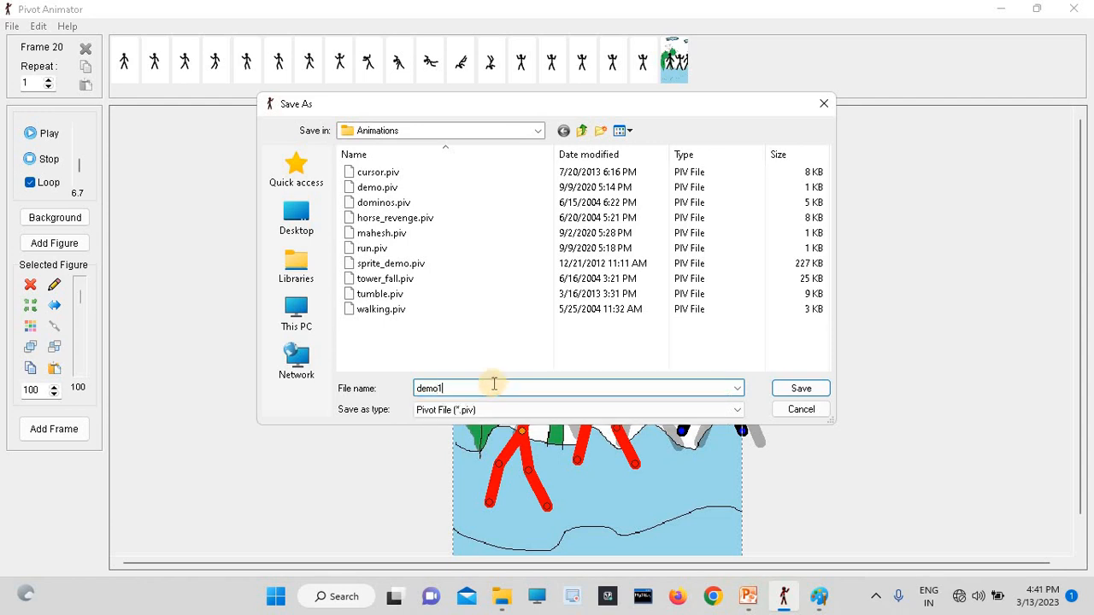
{"action": "left_click", "coordinate": [814, 389]}
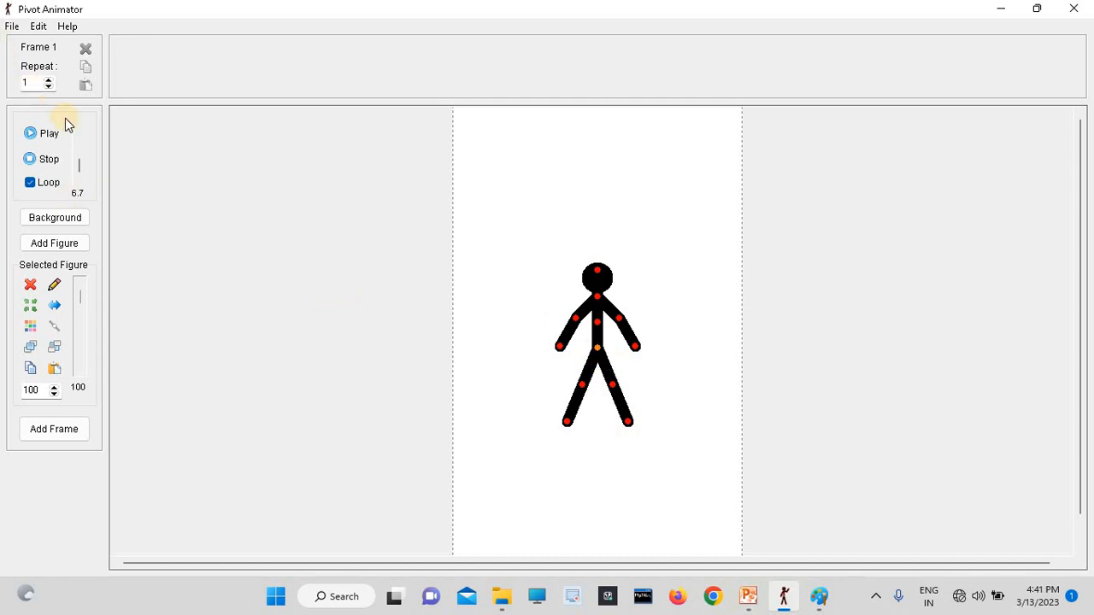
{"action": "left_click", "coordinate": [11, 26]}
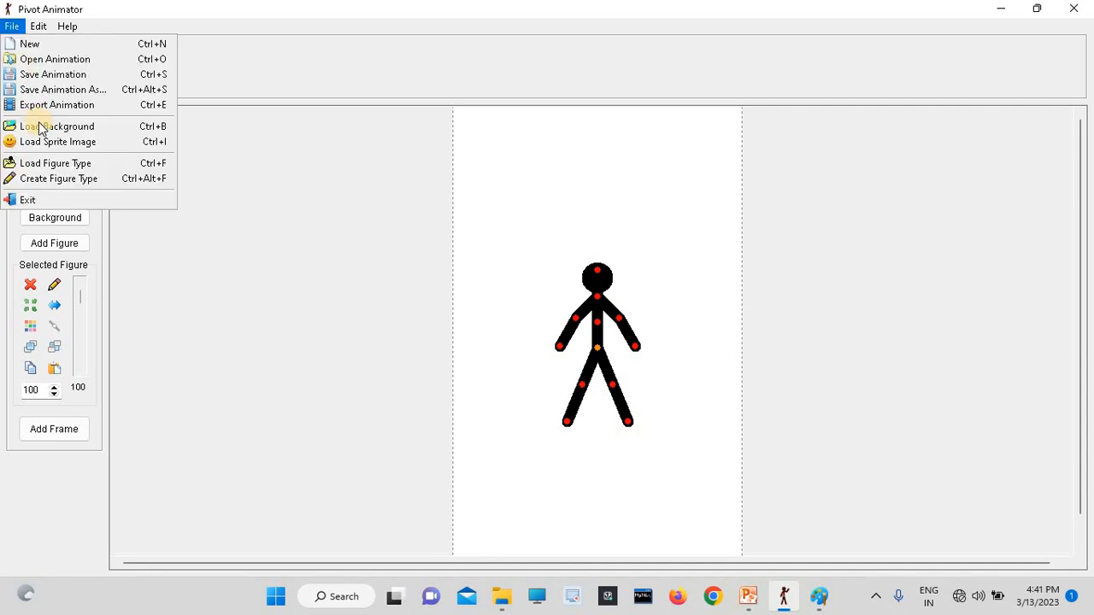
{"action": "left_click", "coordinate": [91, 162]}
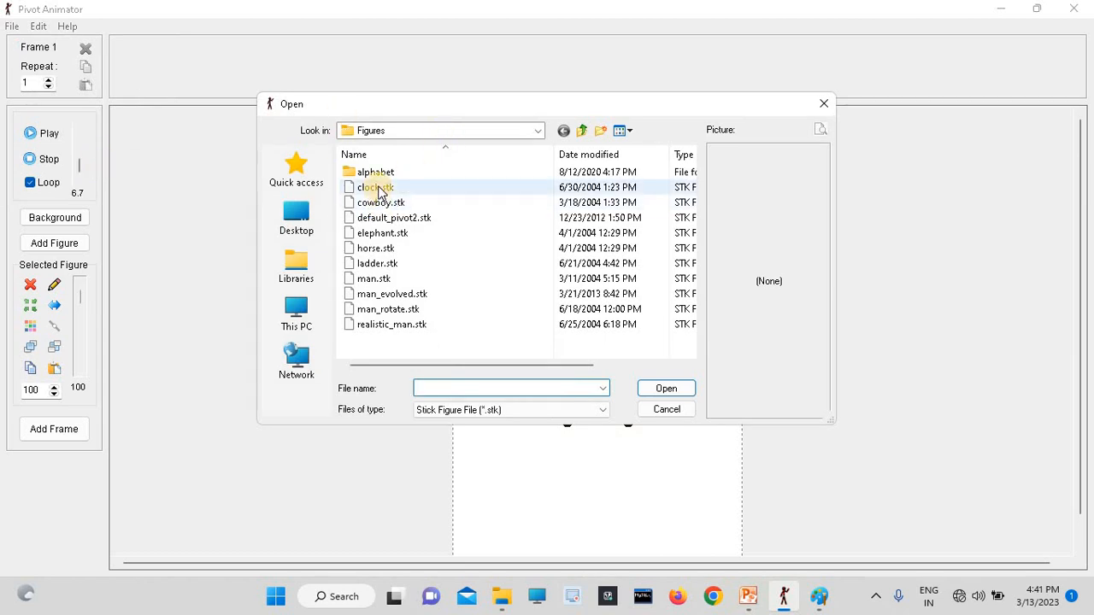
{"action": "left_click", "coordinate": [824, 103]}
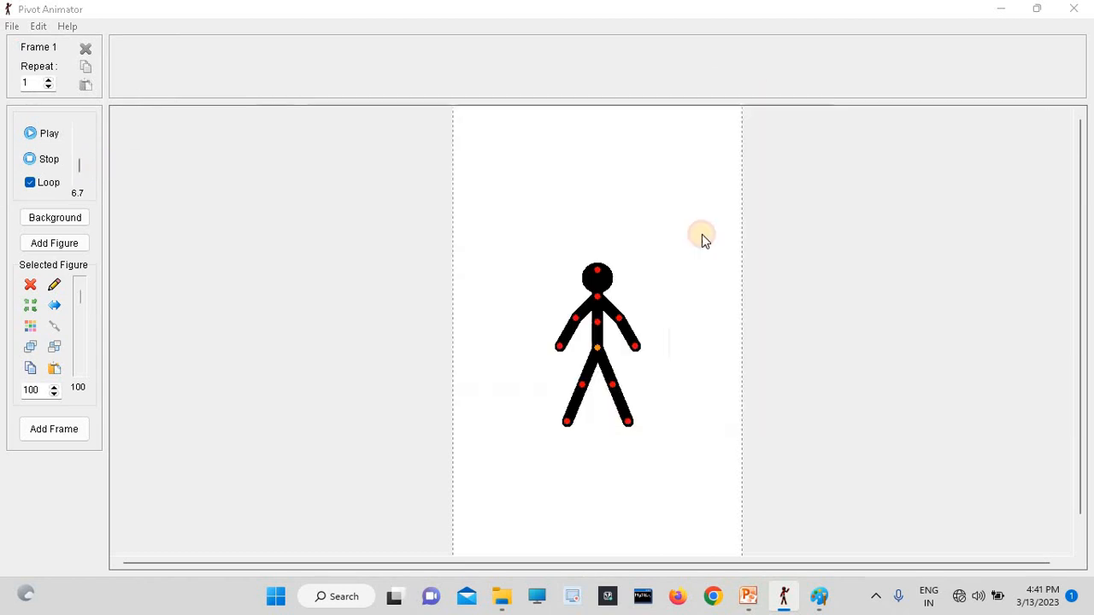
Step: Load the elephant.stk figure type into the empty animation after previewing the cowboy and default_pivot2 figures
{"action": "left_click", "coordinate": [12, 27]}
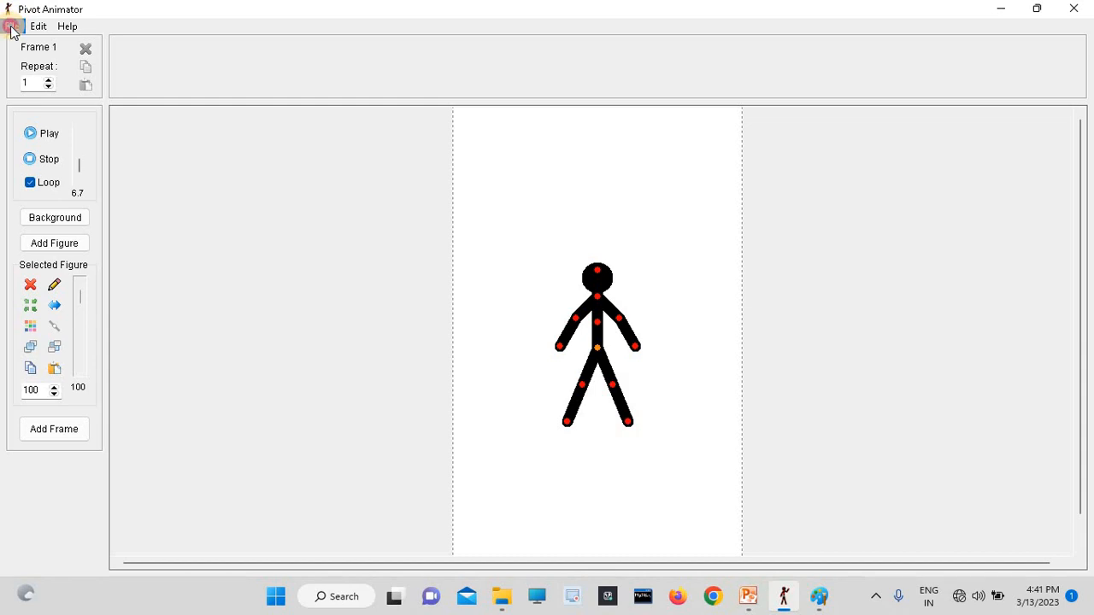
{"action": "left_click", "coordinate": [37, 167]}
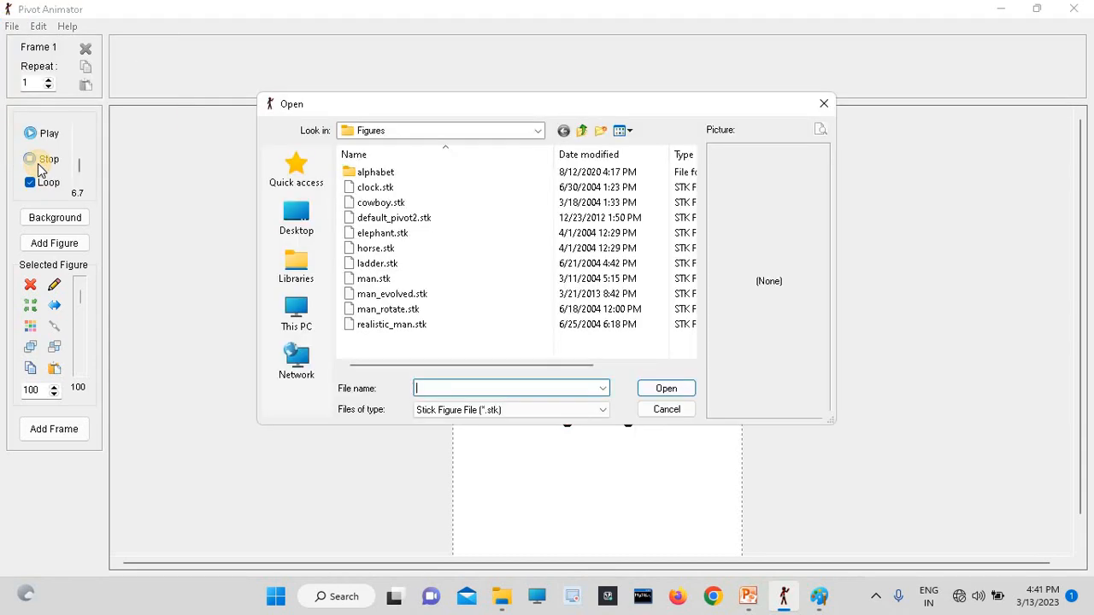
{"action": "left_click", "coordinate": [381, 203]}
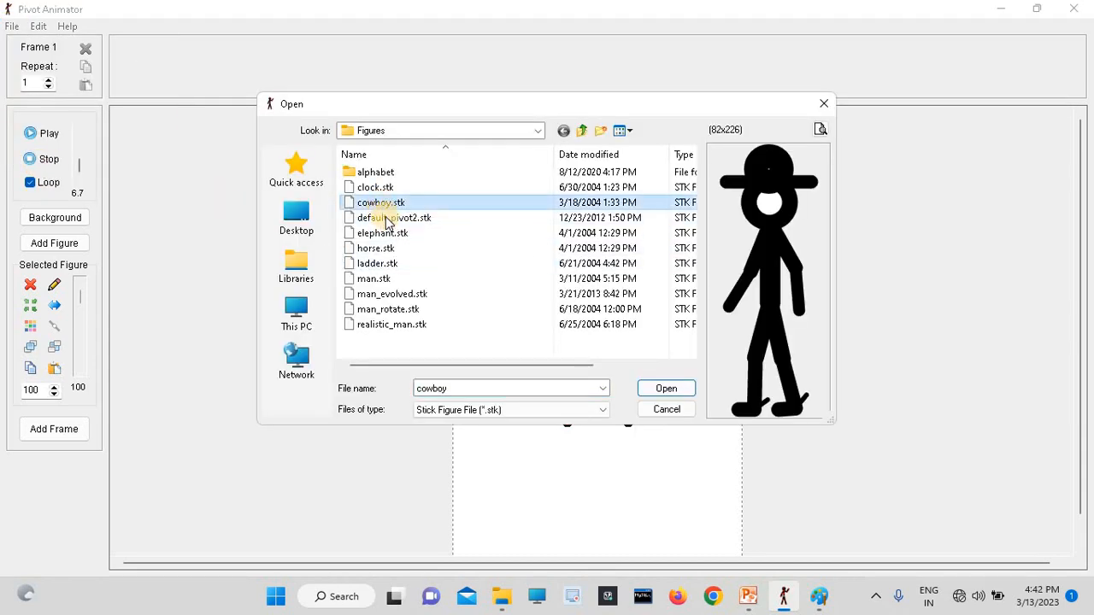
{"action": "left_click", "coordinate": [383, 218]}
{"action": "left_click", "coordinate": [384, 234]}
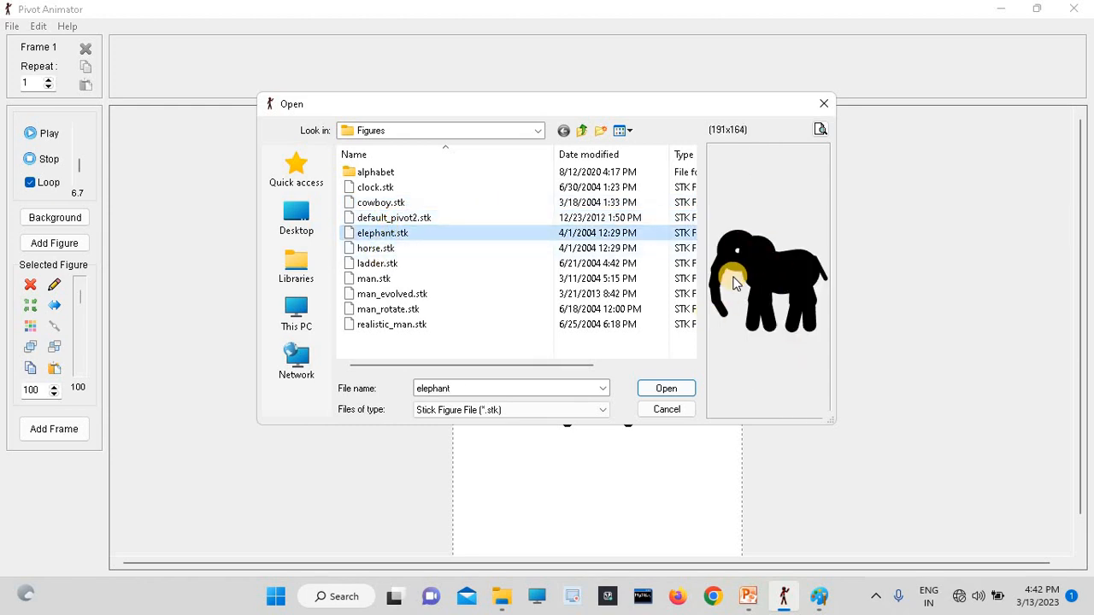
{"action": "left_click", "coordinate": [671, 392]}
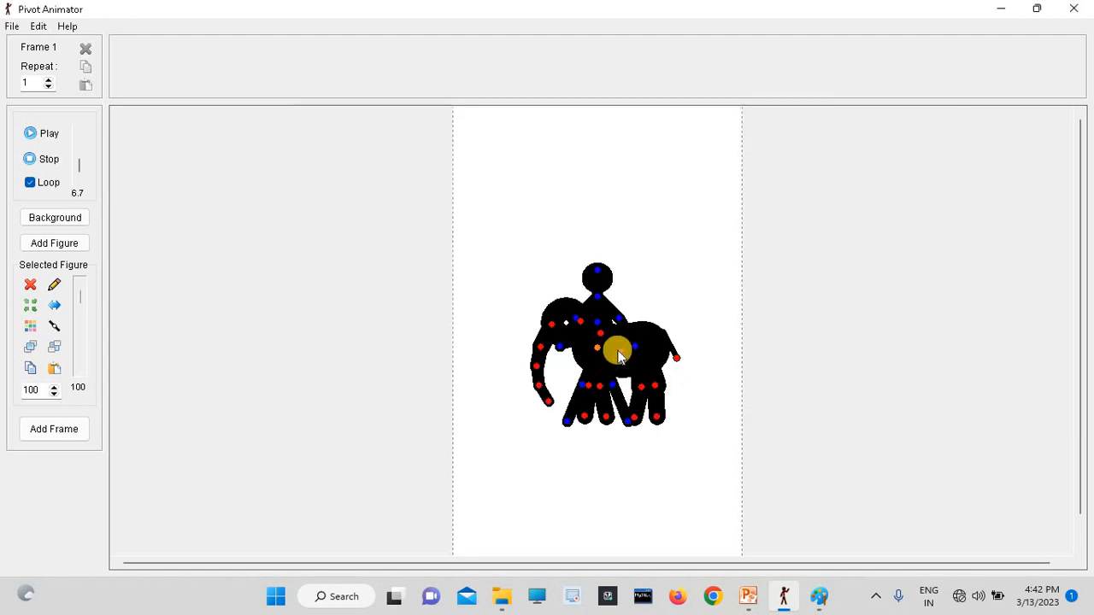
Step: Move the elephant below the stick figure and delete the stick figure from the scene
{"action": "left_click_drag", "start_coordinate": [622, 348], "coordinate": [703, 325]}
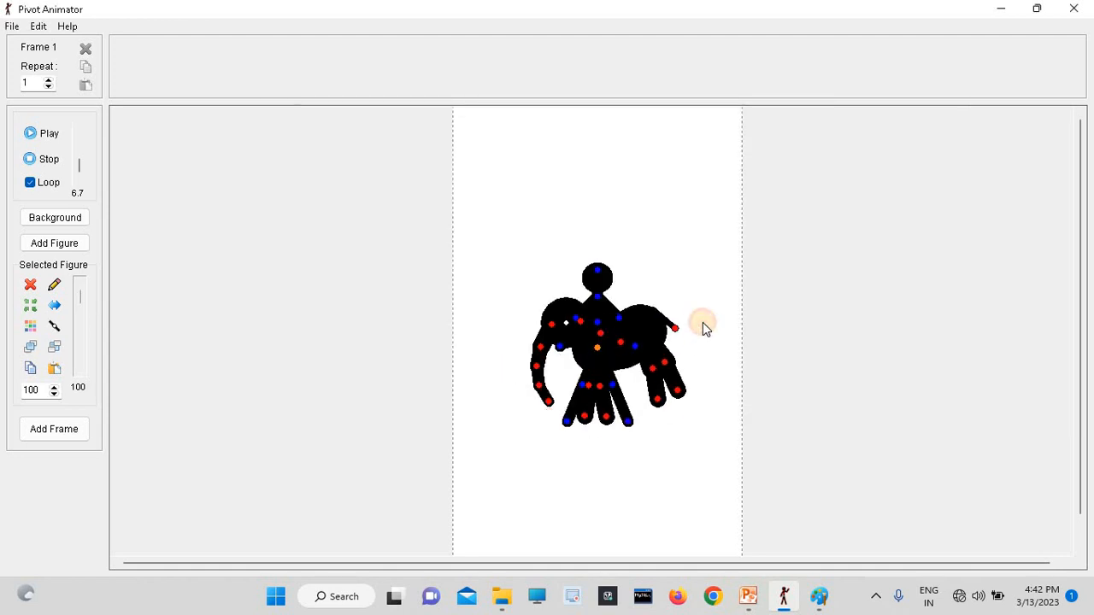
{"action": "left_click_drag", "start_coordinate": [580, 398], "coordinate": [549, 462]}
{"action": "left_click", "coordinate": [599, 338]}
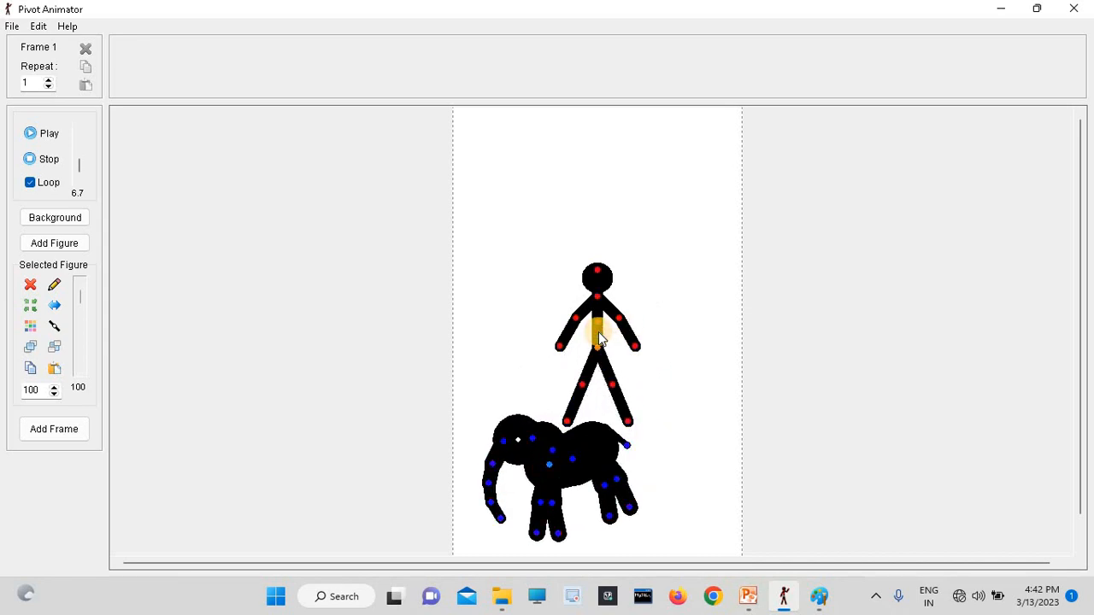
{"action": "left_click", "coordinate": [85, 50]}
{"action": "left_click", "coordinate": [85, 52]}
{"action": "left_click_drag", "start_coordinate": [599, 354], "coordinate": [282, 322]}
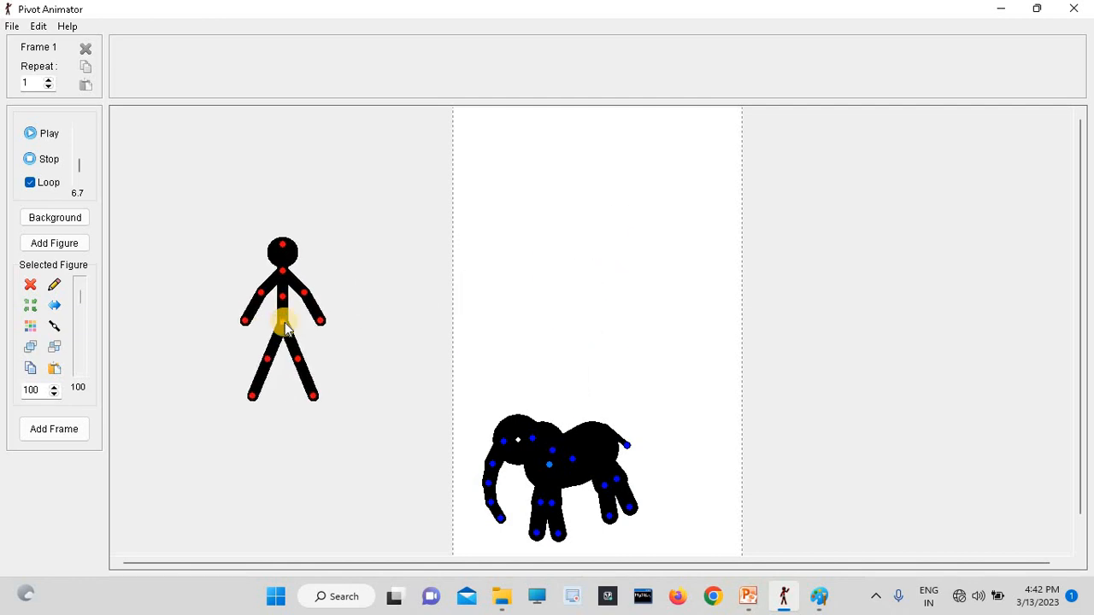
{"action": "left_click", "coordinate": [30, 284]}
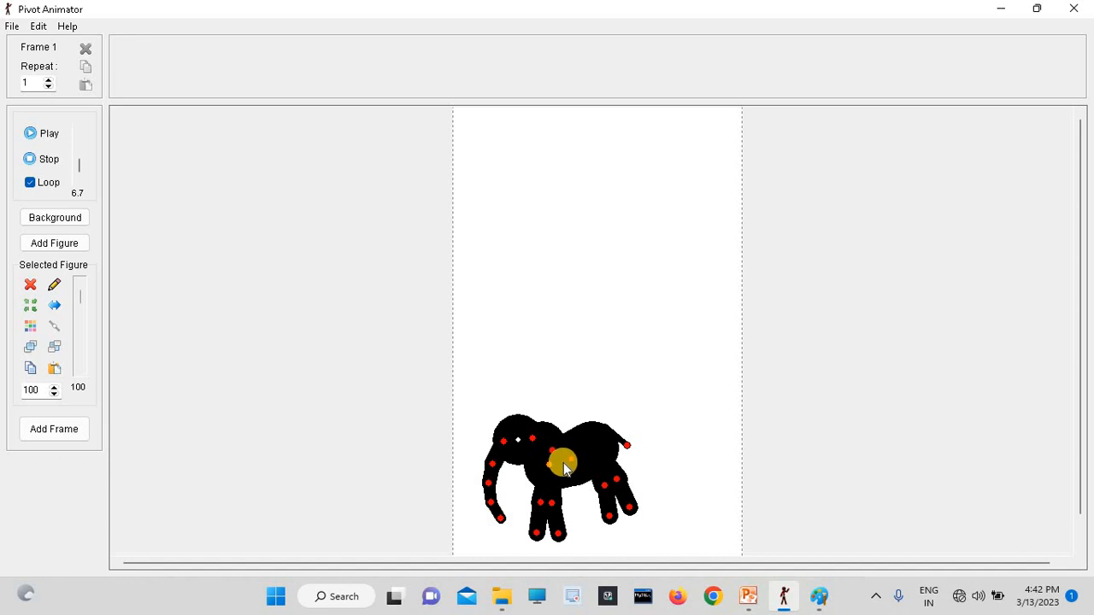
Step: Move the elephant up towards the middle of the canvas, level its hindquarters and add the pose as the first frame
{"action": "left_click_drag", "start_coordinate": [550, 464], "coordinate": [568, 385]}
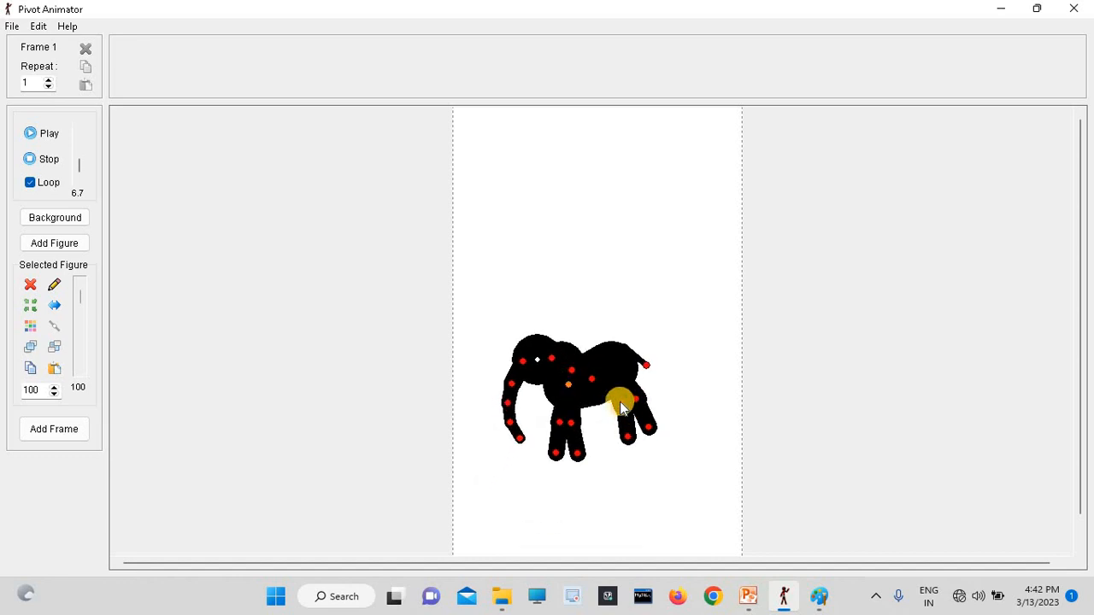
{"action": "left_click_drag", "start_coordinate": [591, 382], "coordinate": [658, 382]}
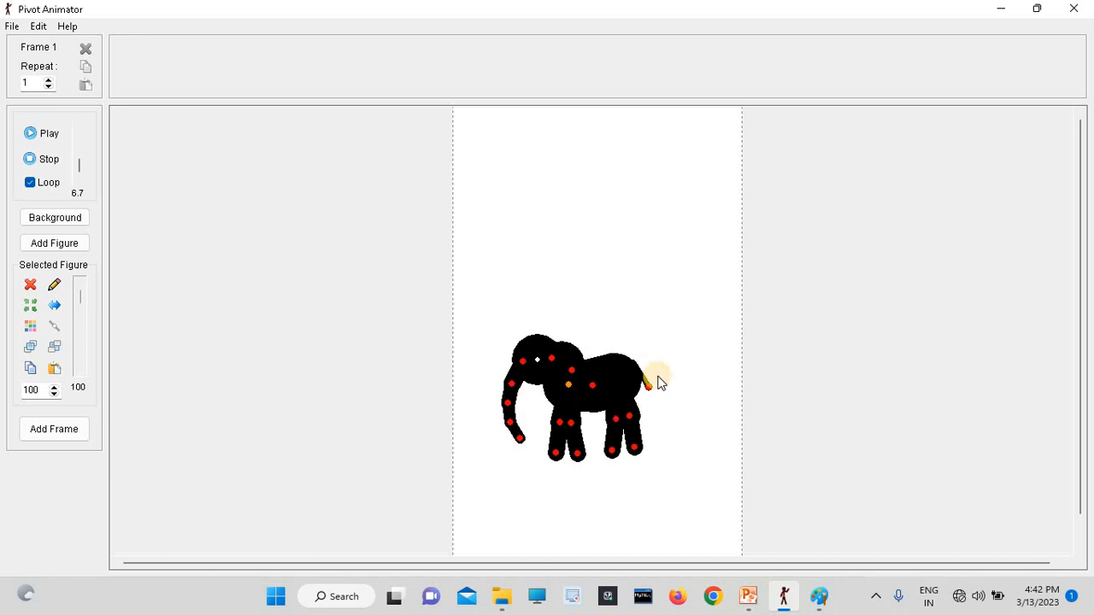
{"action": "left_click", "coordinate": [62, 431]}
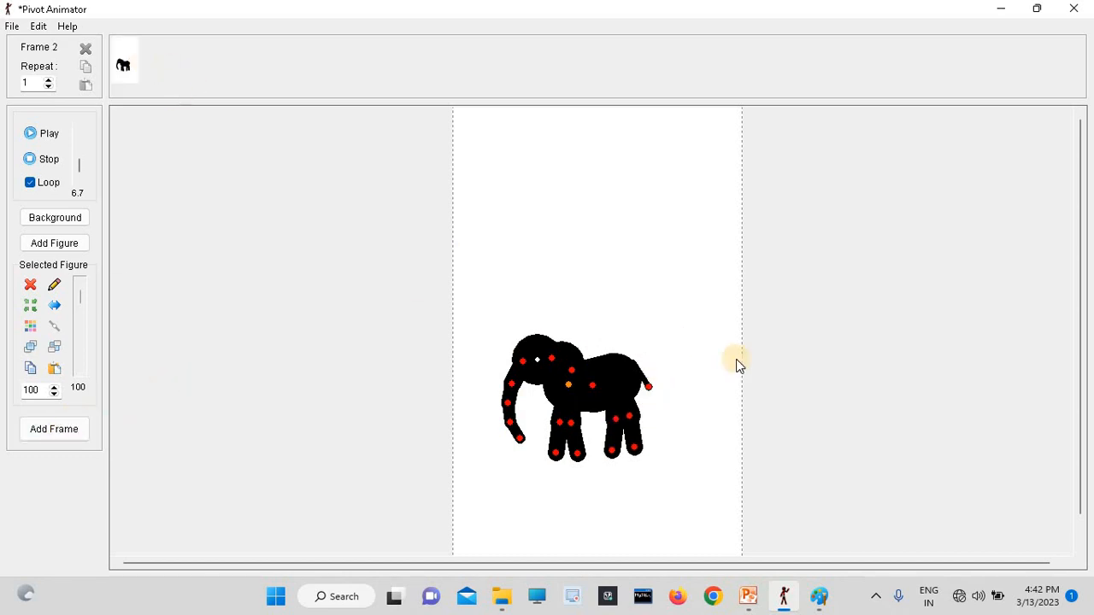
Step: Add three frames in which the elephant raises its tail, swings a front leg forward and shifts a hind leg forward
{"action": "left_click_drag", "start_coordinate": [647, 388], "coordinate": [656, 346]}
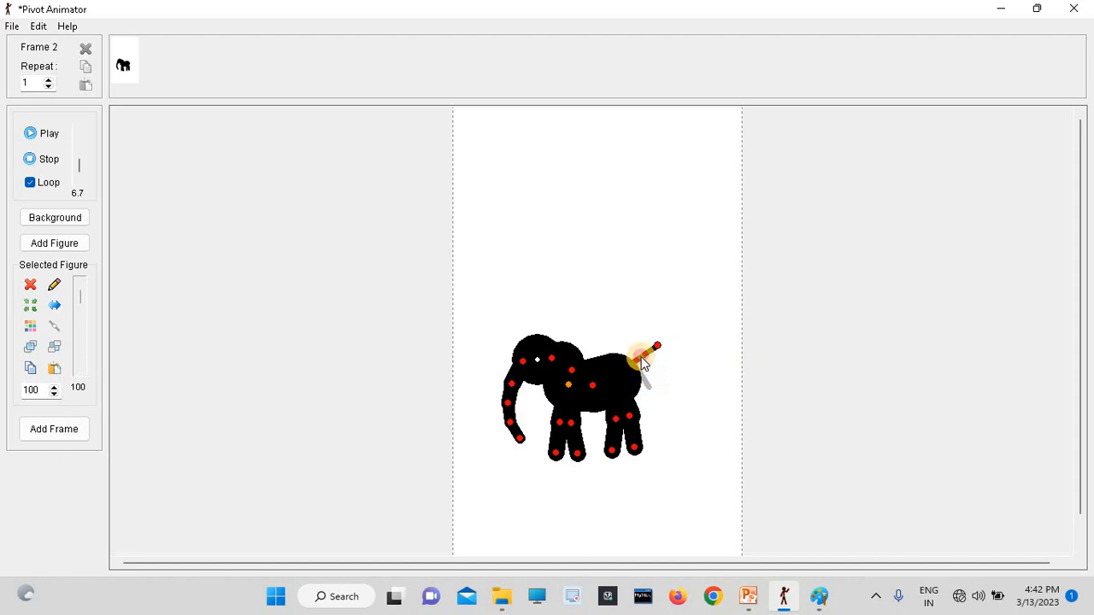
{"action": "left_click", "coordinate": [62, 441]}
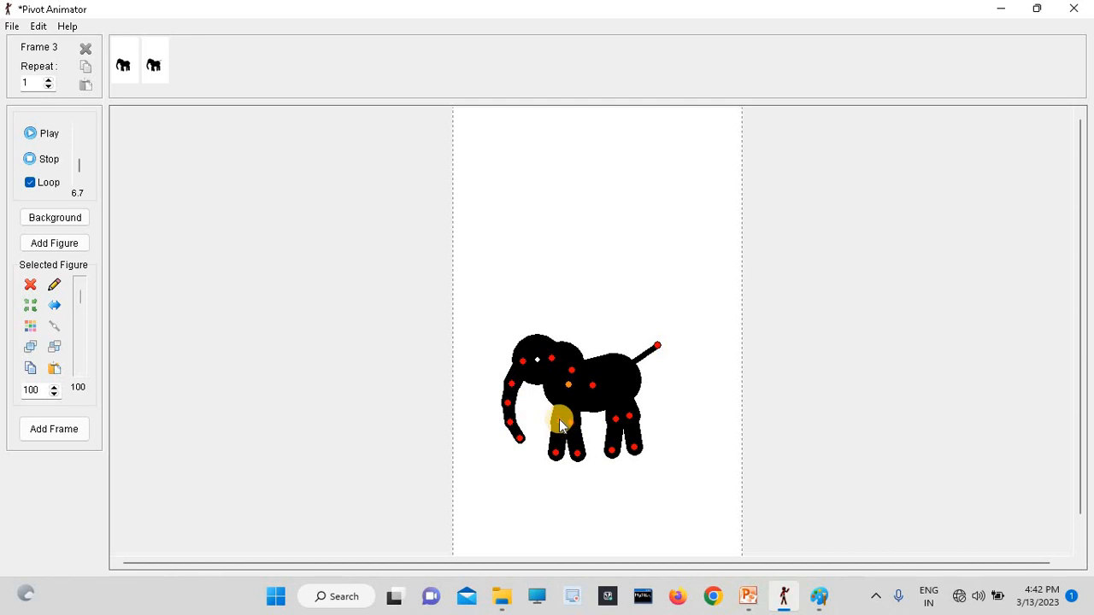
{"action": "left_click_drag", "start_coordinate": [557, 421], "coordinate": [550, 420]}
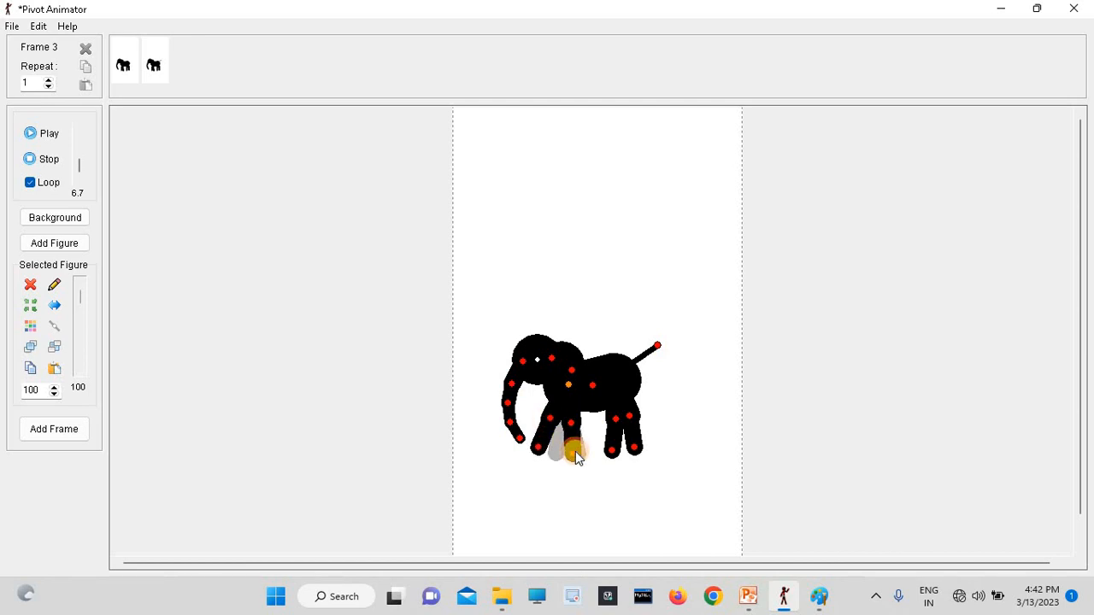
{"action": "left_click", "coordinate": [54, 427]}
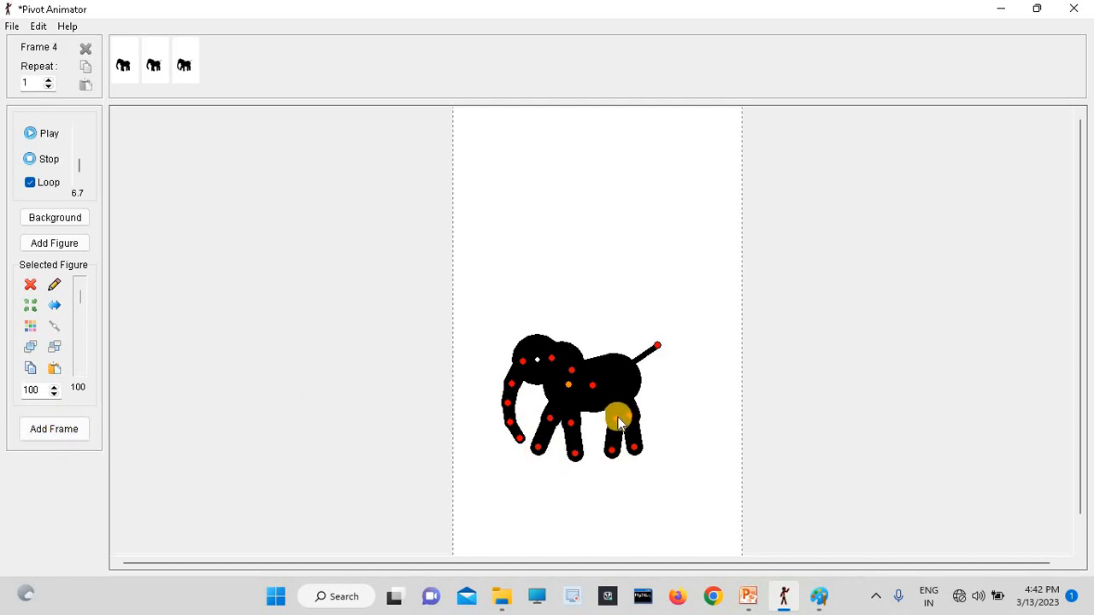
{"action": "left_click", "coordinate": [76, 432]}
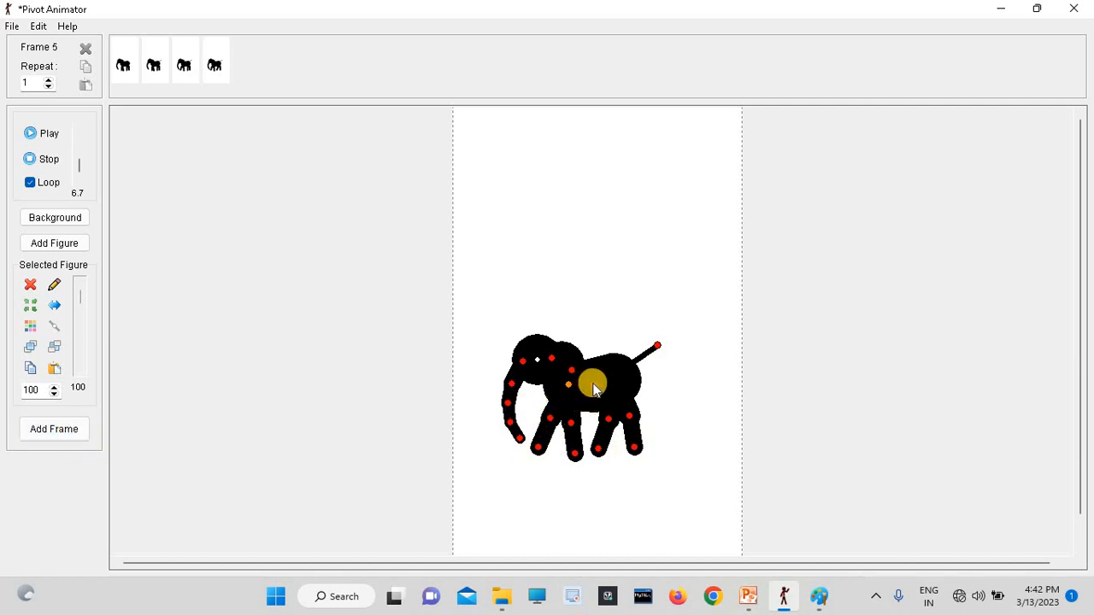
Step: Lower the elephant's hindquarters slightly, move the whole figure a short way forward and add the pose as a frame
{"action": "left_click_drag", "start_coordinate": [595, 388], "coordinate": [572, 379]}
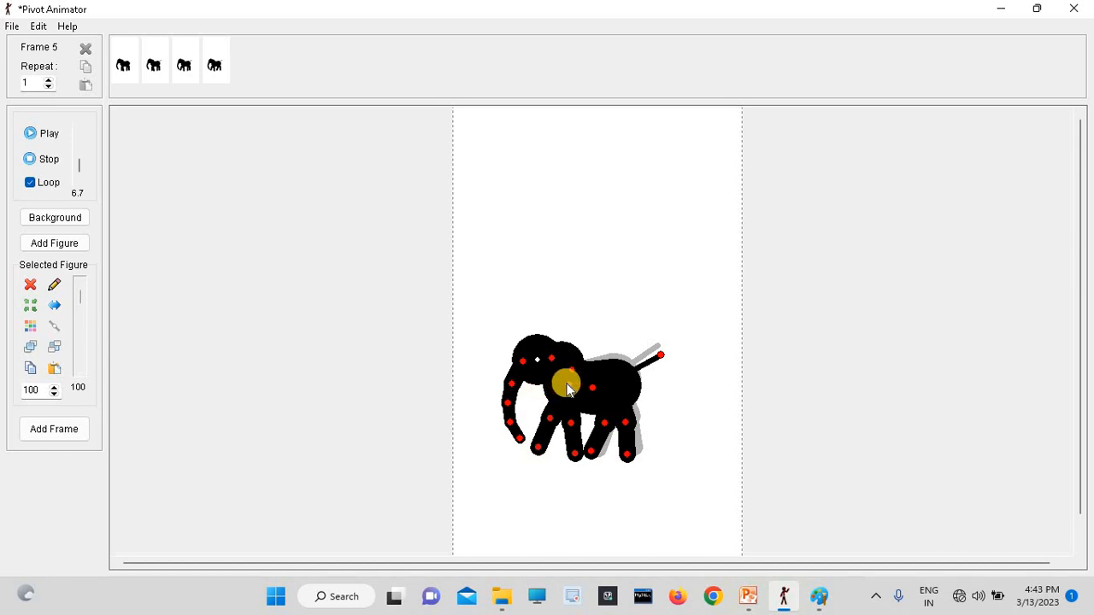
{"action": "left_click_drag", "start_coordinate": [571, 388], "coordinate": [538, 386]}
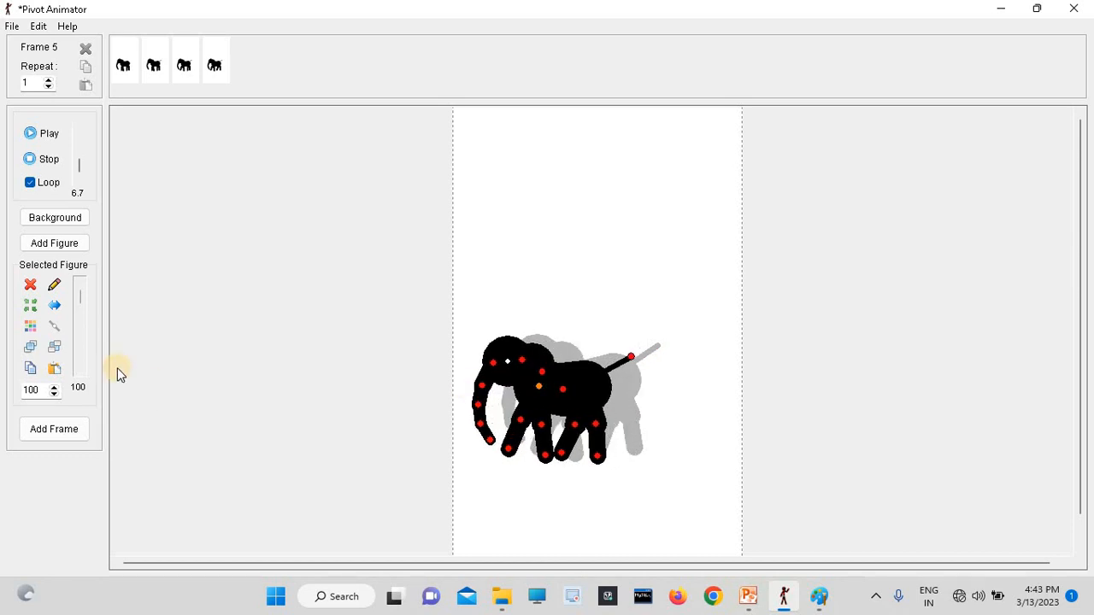
{"action": "left_click", "coordinate": [62, 430]}
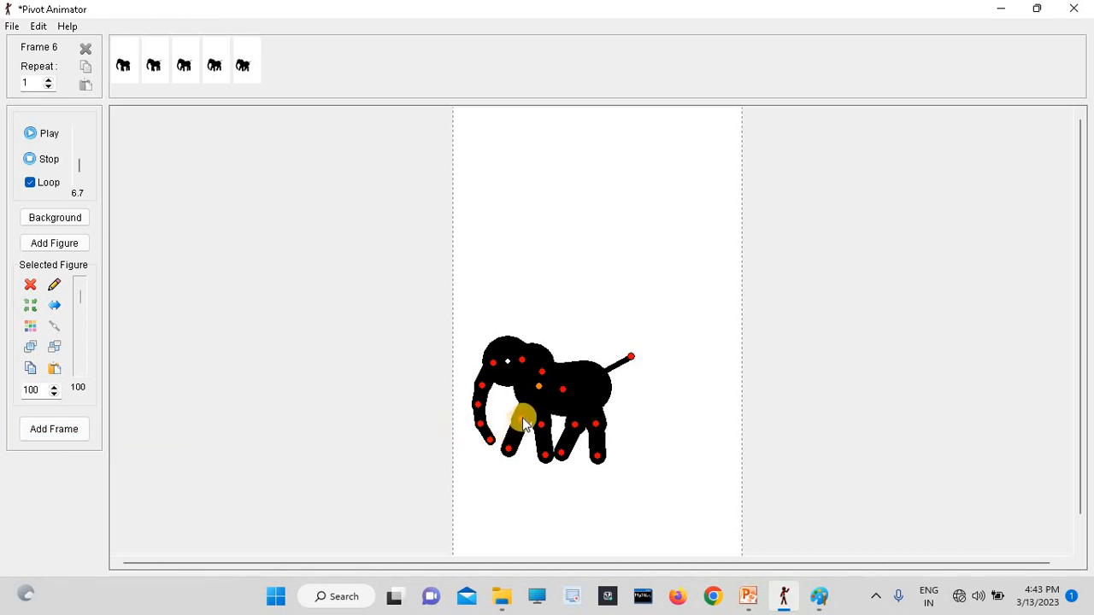
Step: Add a frame with the elephant's trunk stretched forward and curled up, and another with both front legs swung further forward
{"action": "left_click_drag", "start_coordinate": [477, 407], "coordinate": [463, 388]}
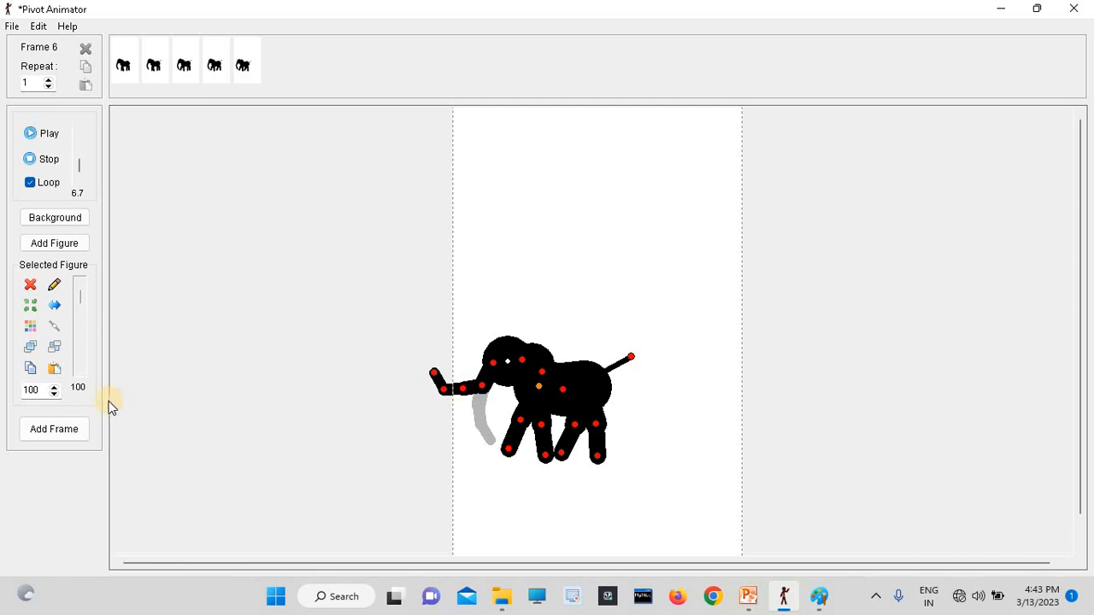
{"action": "left_click", "coordinate": [86, 430]}
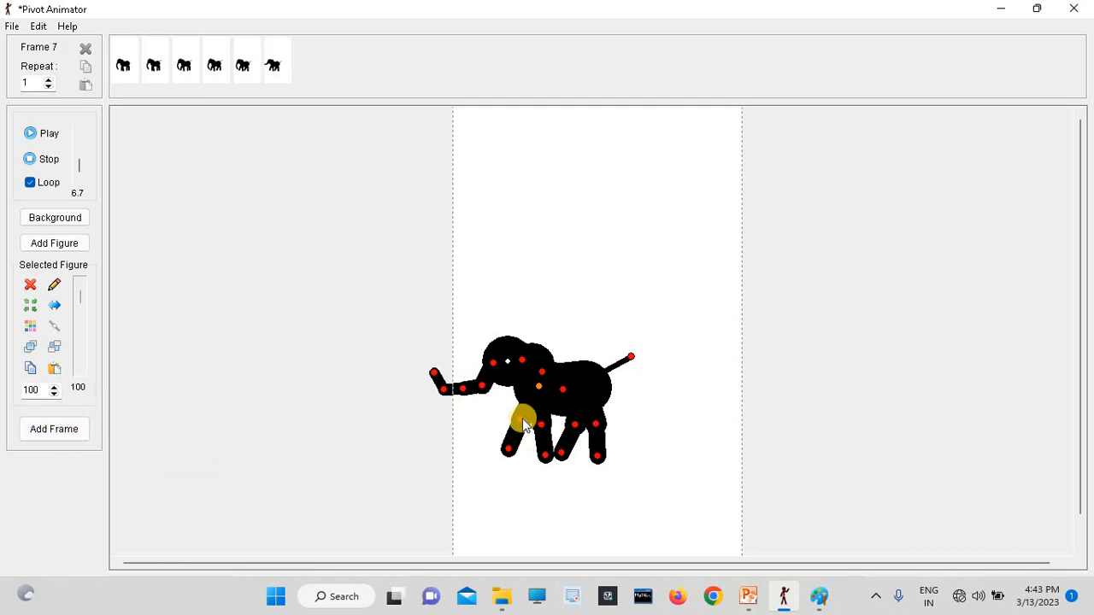
{"action": "mouse_move", "coordinate": [522, 418]}
{"action": "left_mouse_down"}
{"action": "mouse_move", "coordinate": [503, 432]}
{"action": "mouse_move", "coordinate": [544, 450]}
{"action": "mouse_move", "coordinate": [532, 424]}
{"action": "left_mouse_up"}
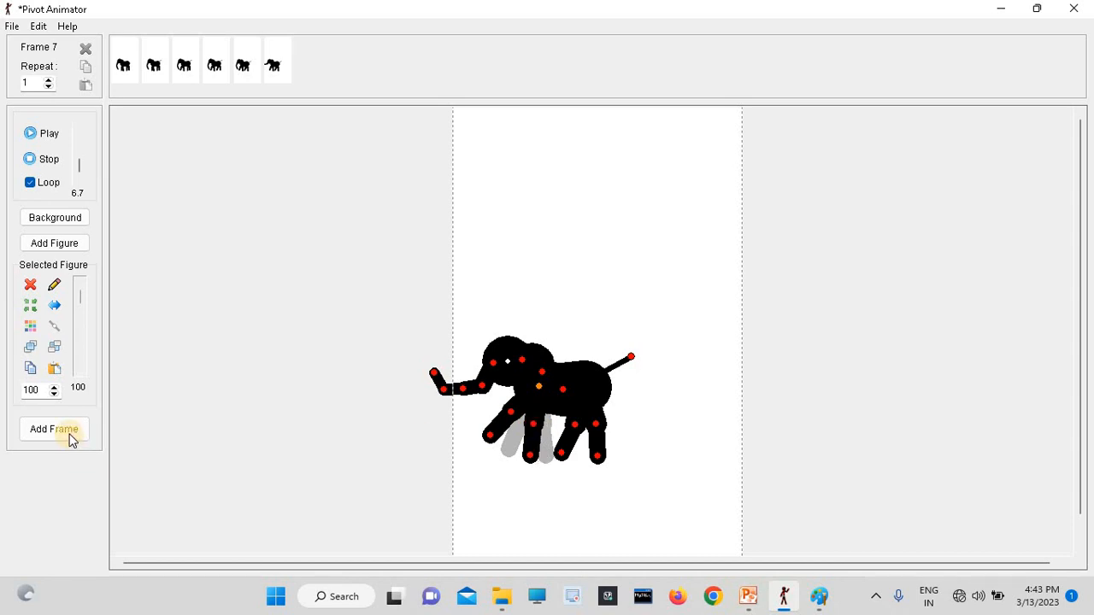
{"action": "left_click", "coordinate": [72, 440]}
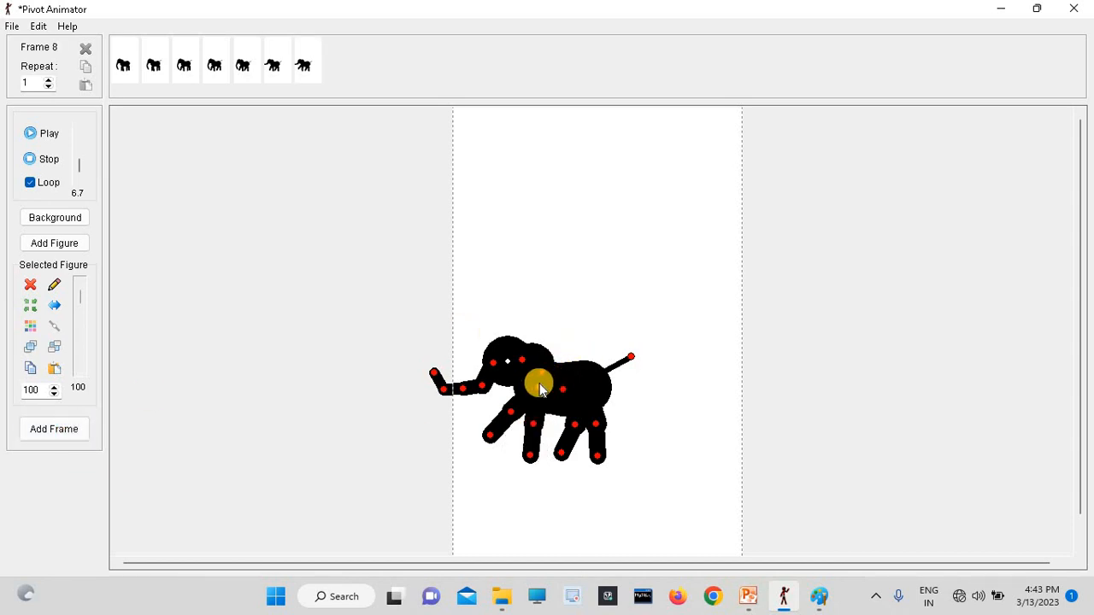
Step: Add a frame with the elephant's head and trunk raised and its body tilted up, and another with this pose moved slightly forward
{"action": "left_click_drag", "start_coordinate": [537, 390], "coordinate": [554, 352]}
{"action": "left_click", "coordinate": [54, 429]}
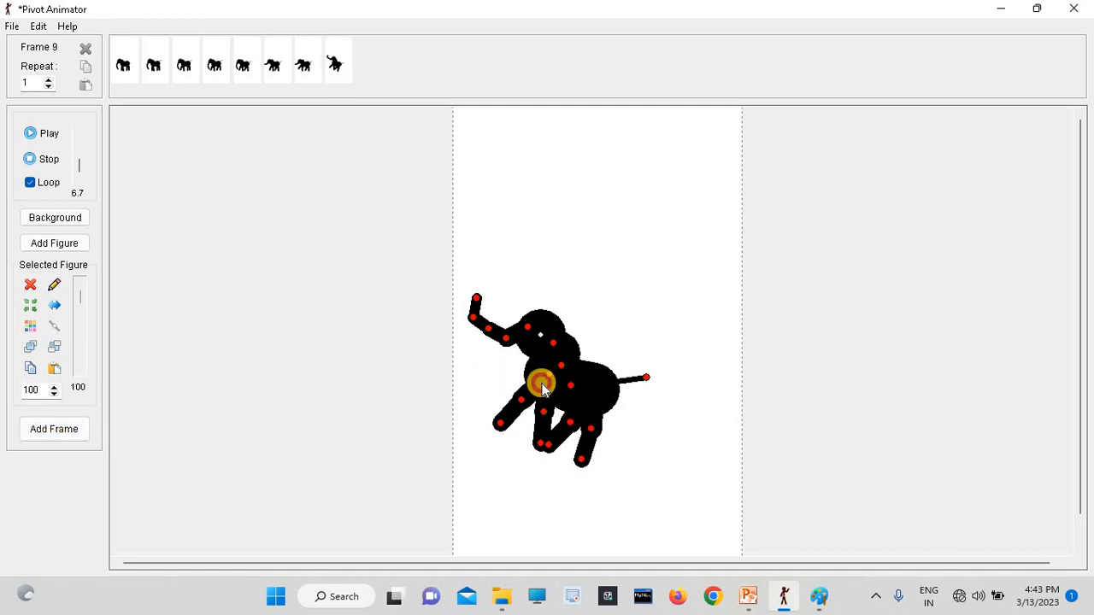
{"action": "mouse_move", "coordinate": [537, 384]}
{"action": "left_mouse_down"}
{"action": "mouse_move", "coordinate": [572, 382]}
{"action": "mouse_move", "coordinate": [510, 384]}
{"action": "mouse_move", "coordinate": [530, 398]}
{"action": "left_mouse_up"}
{"action": "left_click", "coordinate": [54, 429]}
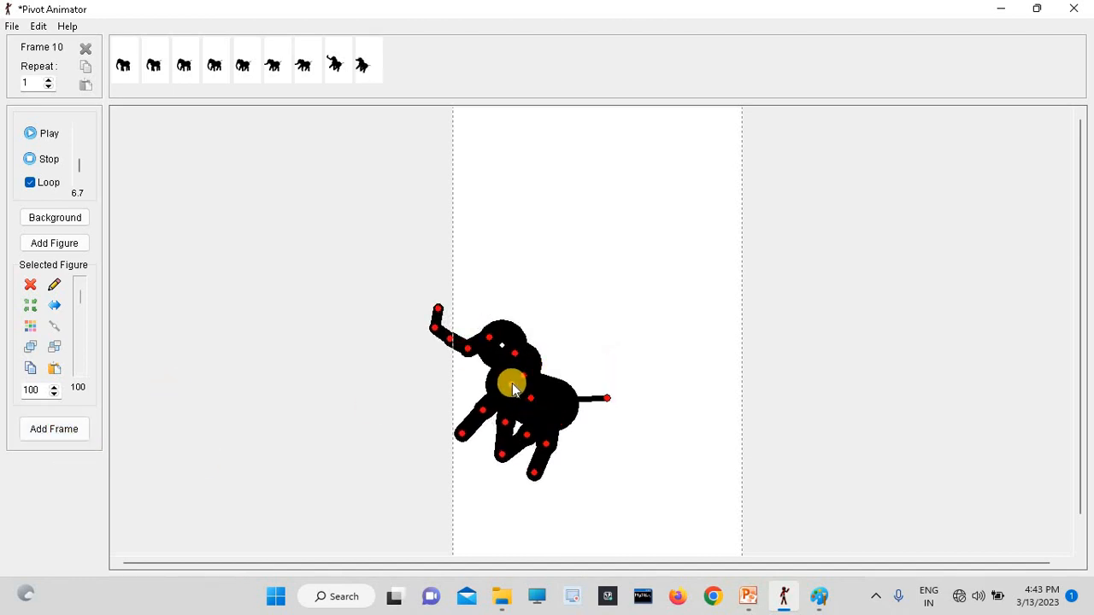
Step: Shape the next pose by levelling the elephant's hindquarters, lowering its trunk and adjusting its front leg and ear
{"action": "mouse_move", "coordinate": [509, 386]}
{"action": "left_mouse_down"}
{"action": "mouse_move", "coordinate": [480, 399]}
{"action": "mouse_move", "coordinate": [507, 399]}
{"action": "left_mouse_up"}
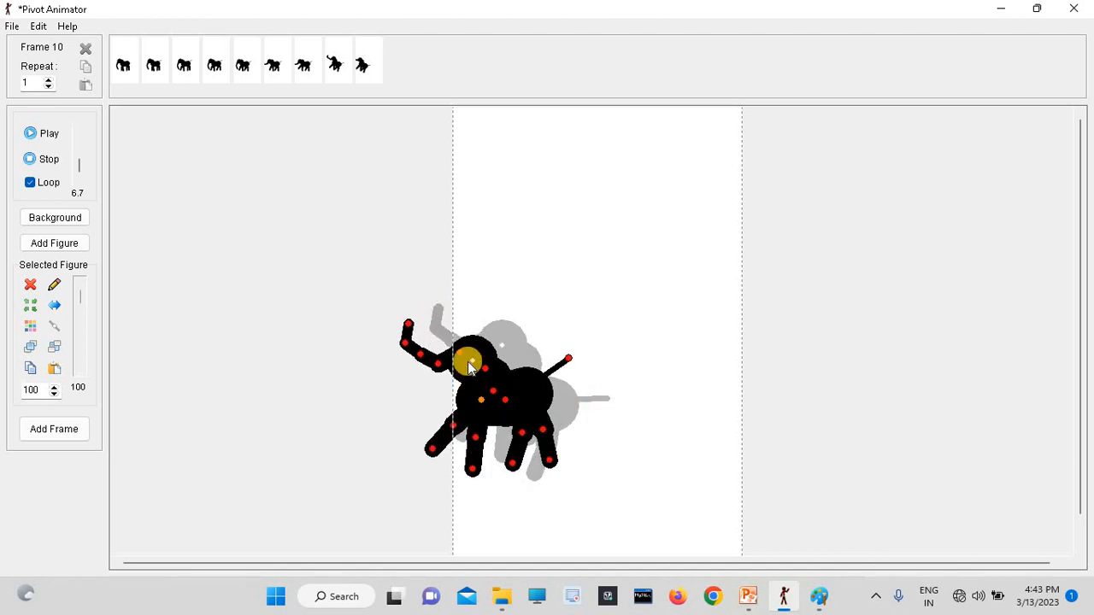
{"action": "left_click_drag", "start_coordinate": [461, 356], "coordinate": [455, 363]}
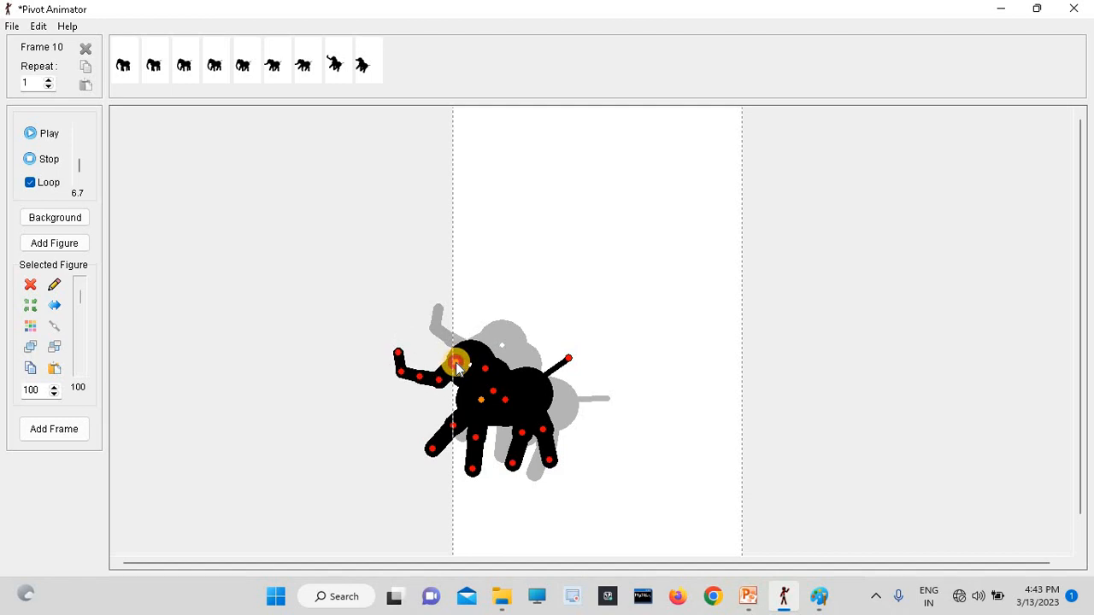
{"action": "left_click_drag", "start_coordinate": [452, 422], "coordinate": [455, 437]}
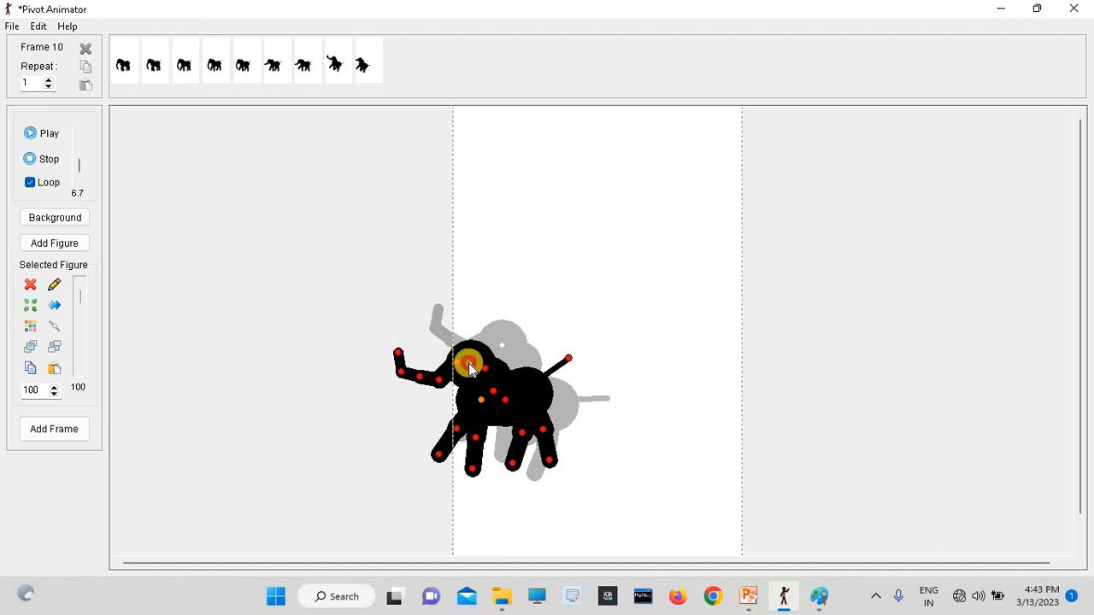
{"action": "left_click_drag", "start_coordinate": [455, 363], "coordinate": [488, 381]}
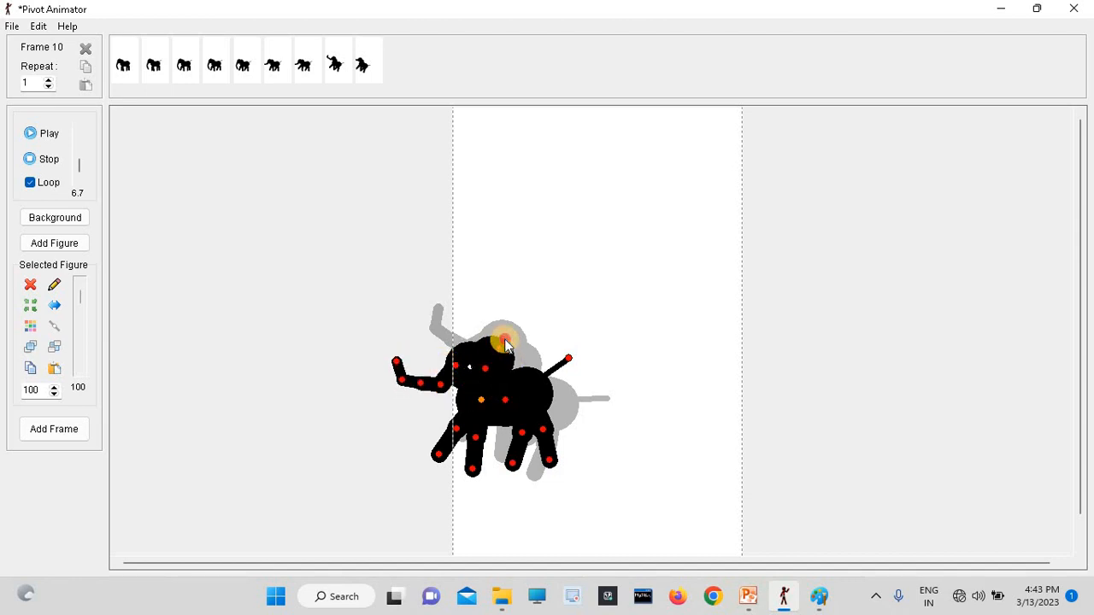
{"action": "mouse_move", "coordinate": [504, 396]}
{"action": "left_mouse_down"}
{"action": "mouse_move", "coordinate": [490, 398]}
{"action": "mouse_move", "coordinate": [500, 384]}
{"action": "mouse_move", "coordinate": [506, 403]}
{"action": "mouse_move", "coordinate": [484, 398]}
{"action": "left_mouse_up"}
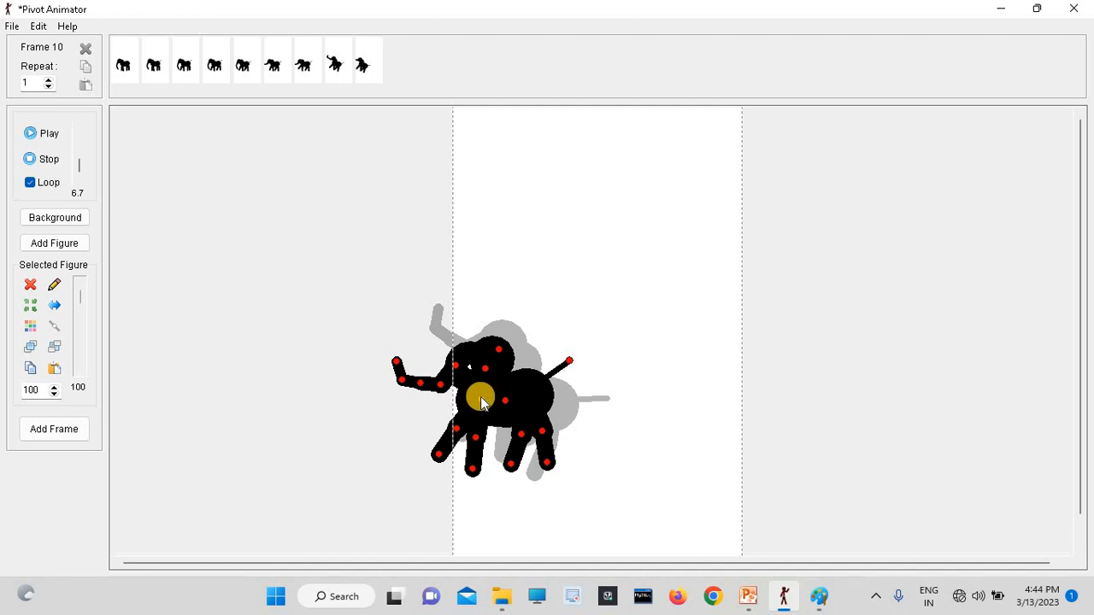
Step: Add a frame with the elephant walked off the front edge of the canvas and another with it slightly further forward
{"action": "left_click_drag", "start_coordinate": [482, 402], "coordinate": [376, 421]}
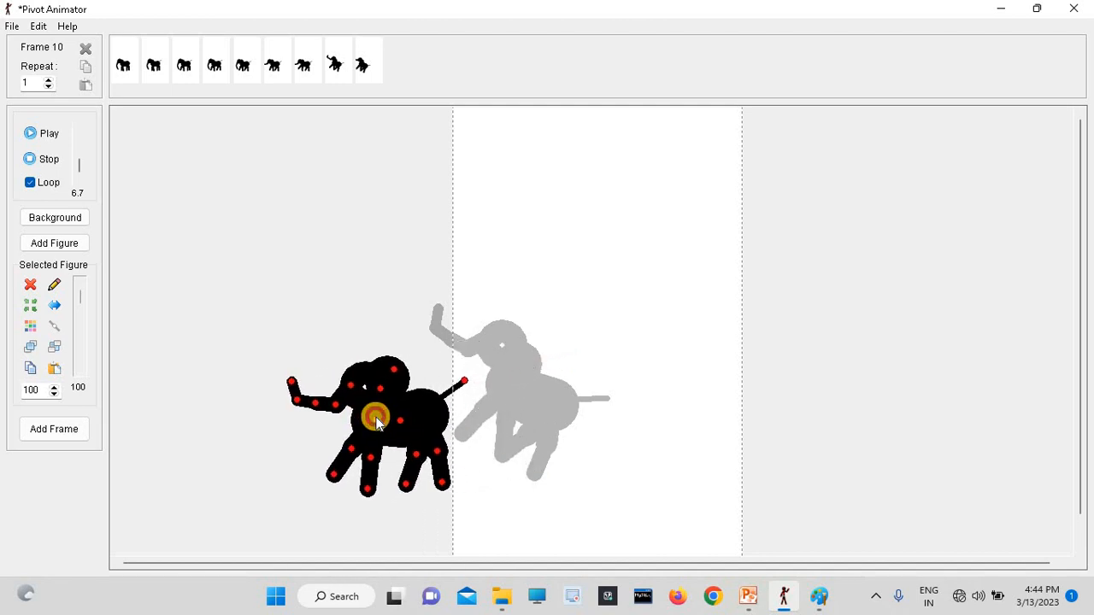
{"action": "left_click", "coordinate": [65, 431]}
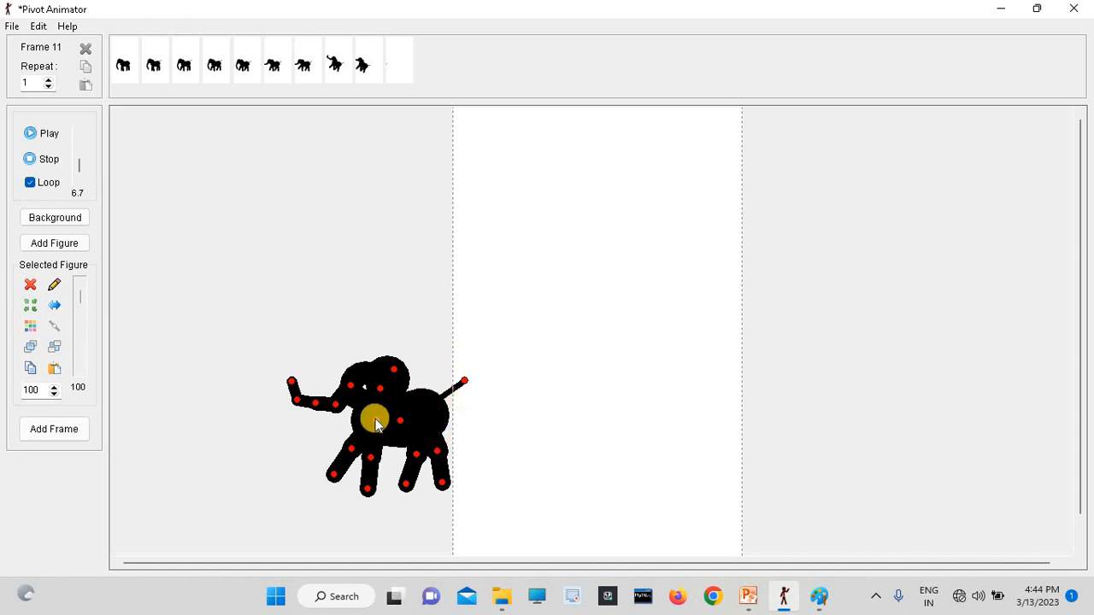
{"action": "left_click_drag", "start_coordinate": [376, 425], "coordinate": [345, 420]}
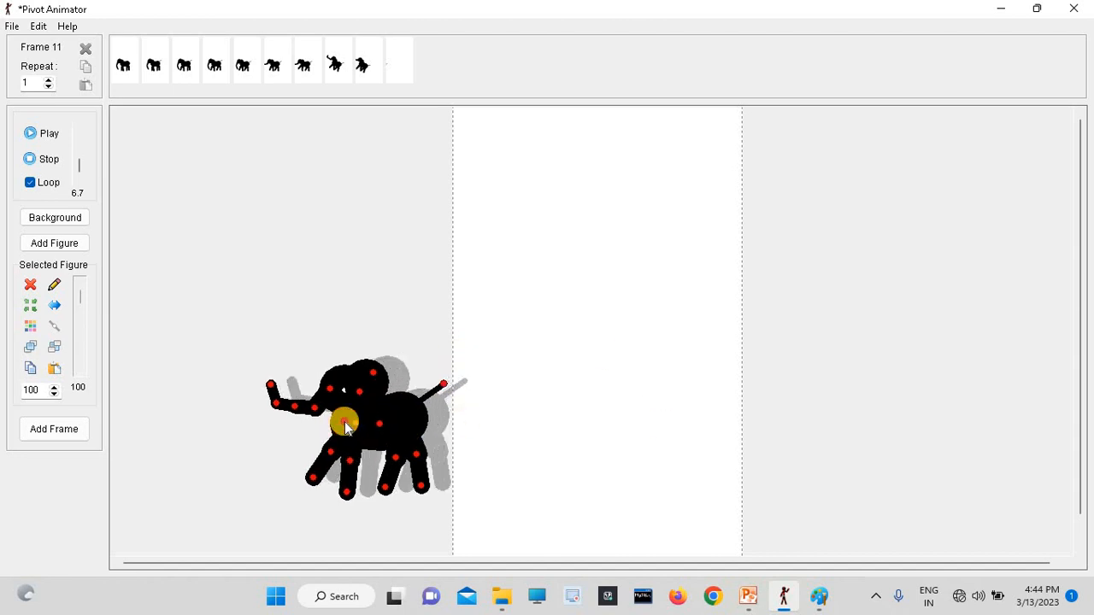
{"action": "left_click", "coordinate": [78, 432]}
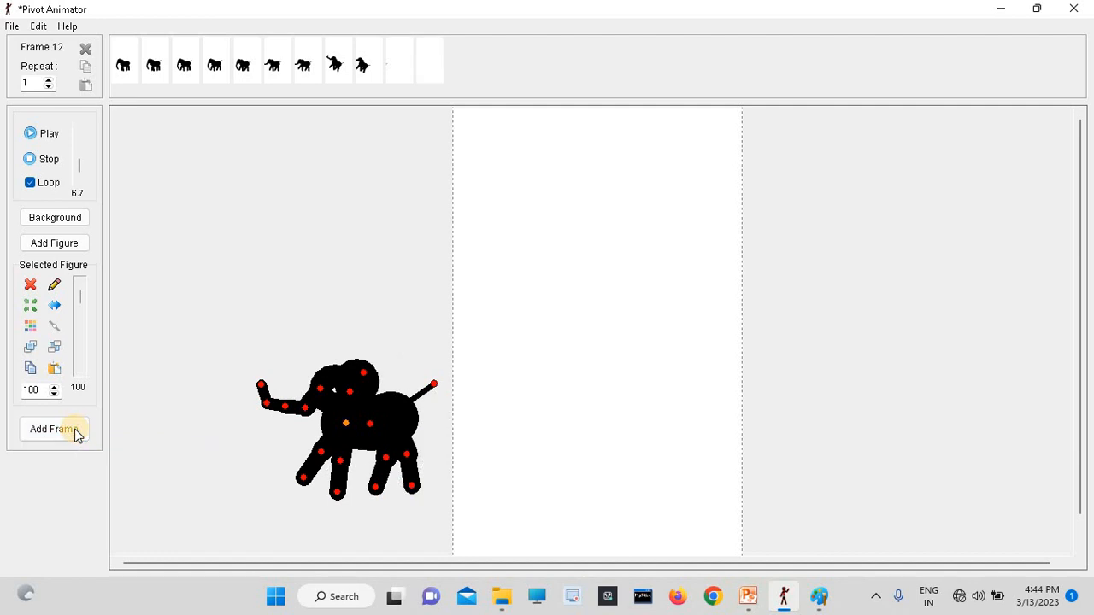
Step: Review the timeline's frames from the first to frame 11, then request deletion of frame 11 but decline it
{"action": "left_click", "coordinate": [125, 67]}
{"action": "left_click", "coordinate": [155, 68]}
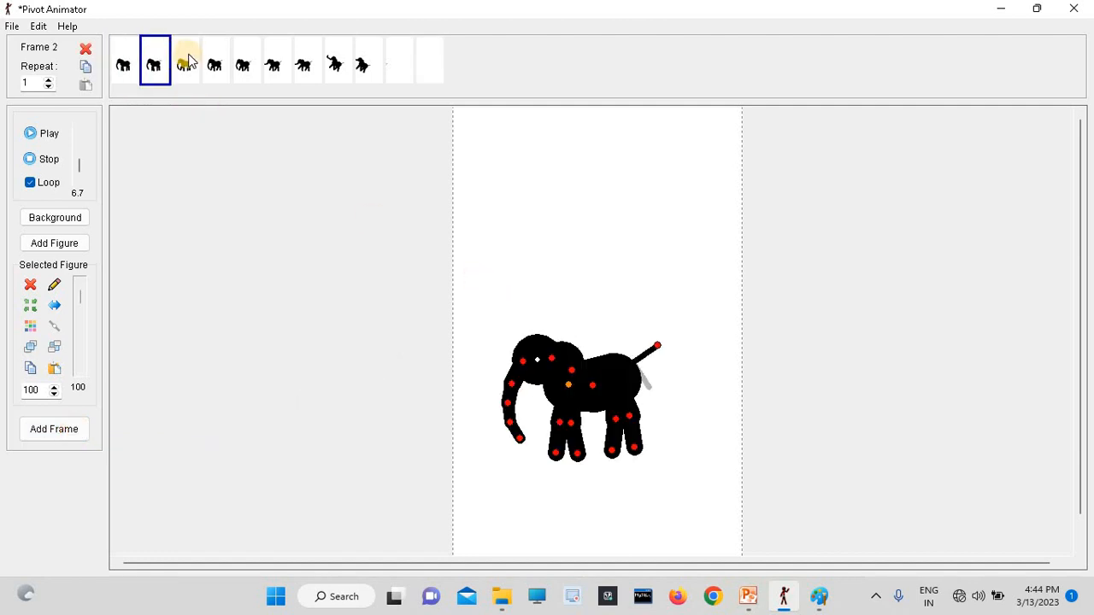
{"action": "left_click", "coordinate": [186, 61]}
{"action": "left_click", "coordinate": [224, 58]}
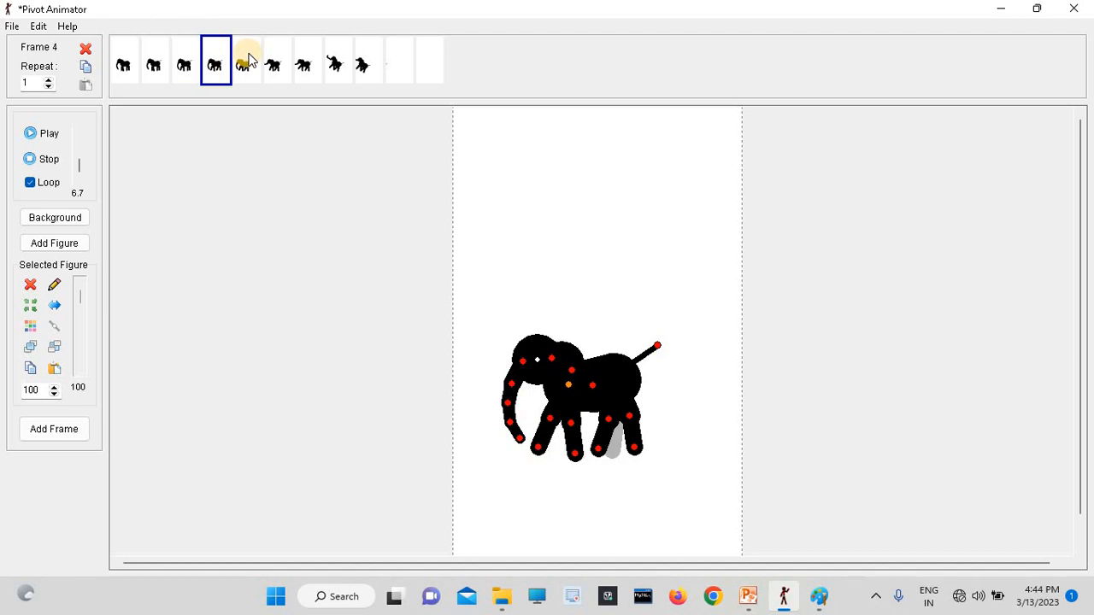
{"action": "left_click", "coordinate": [248, 60]}
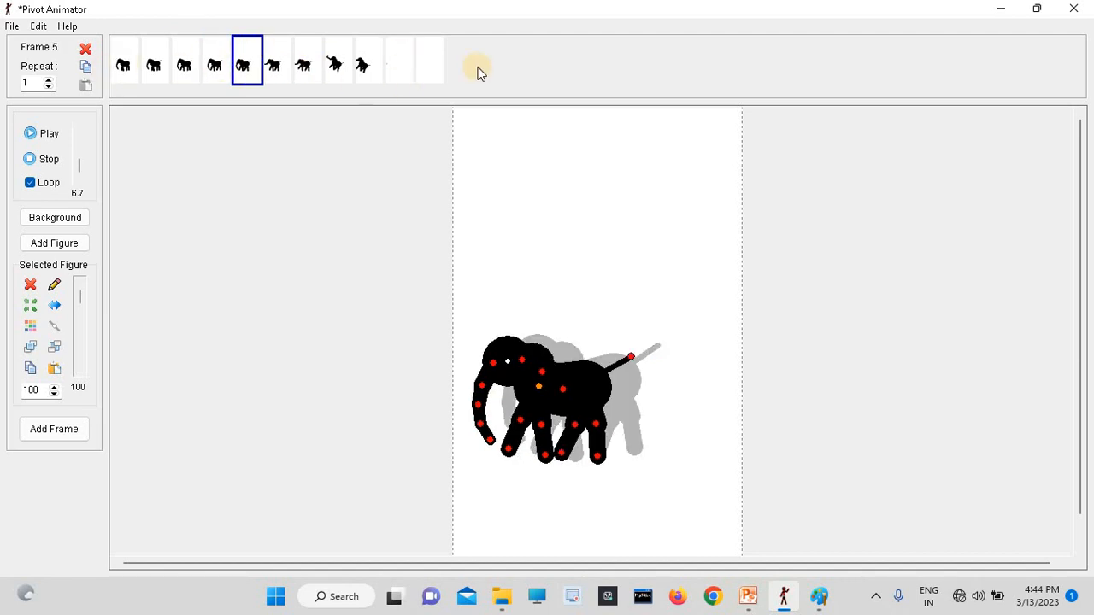
{"action": "left_click", "coordinate": [402, 64]}
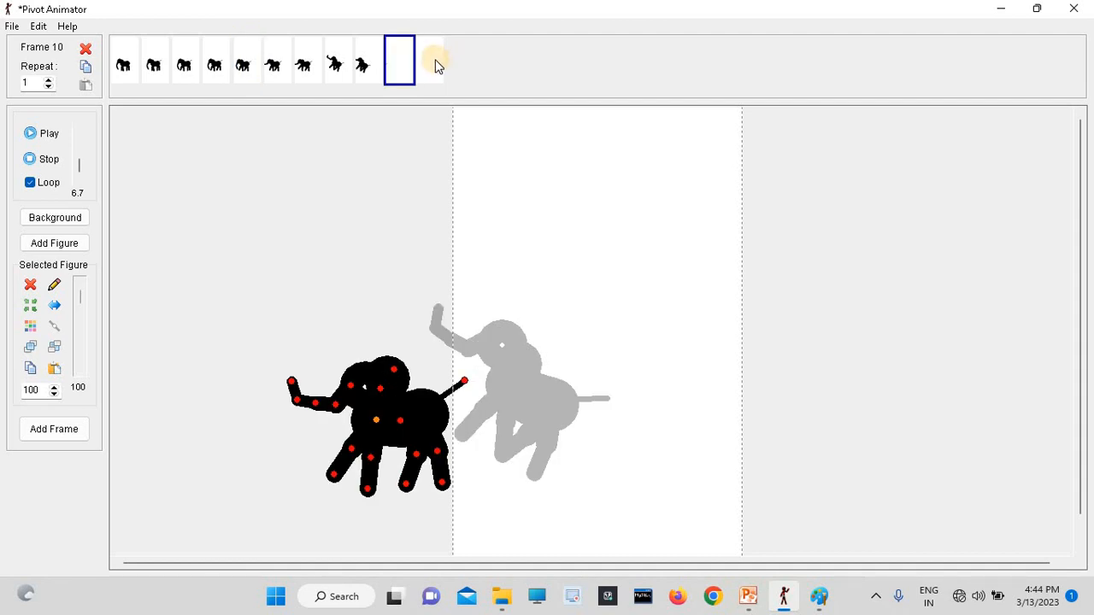
{"action": "left_click", "coordinate": [432, 63]}
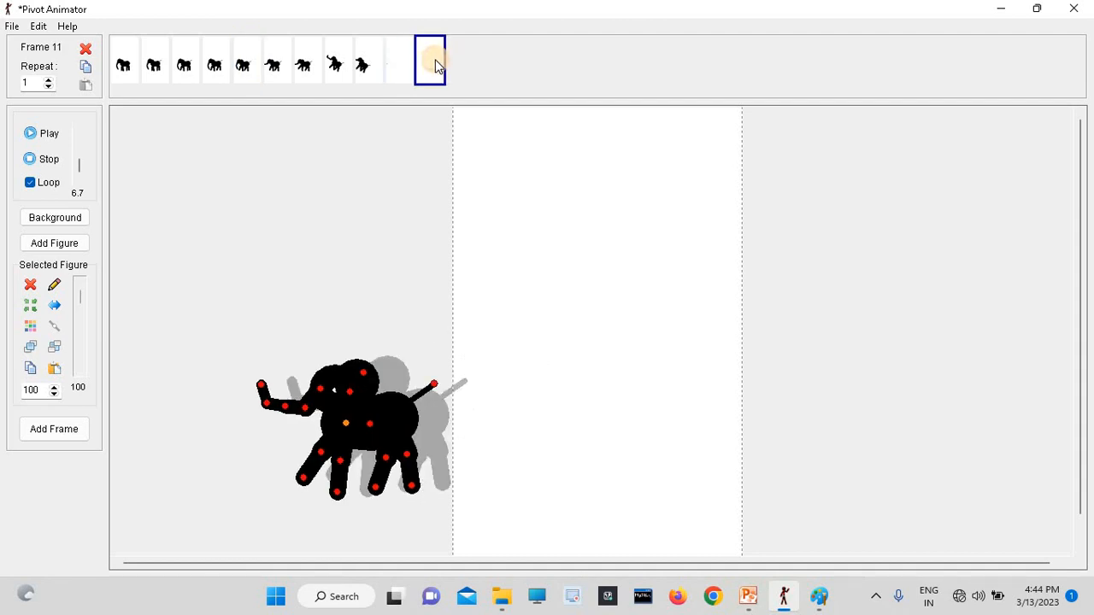
{"action": "left_click", "coordinate": [83, 49]}
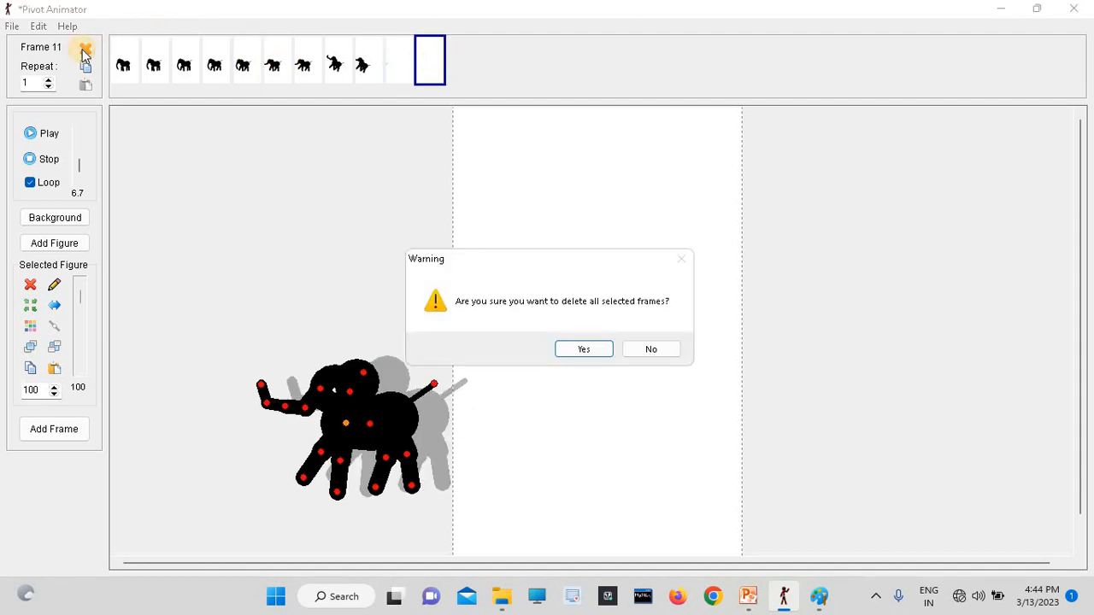
{"action": "left_click", "coordinate": [650, 350]}
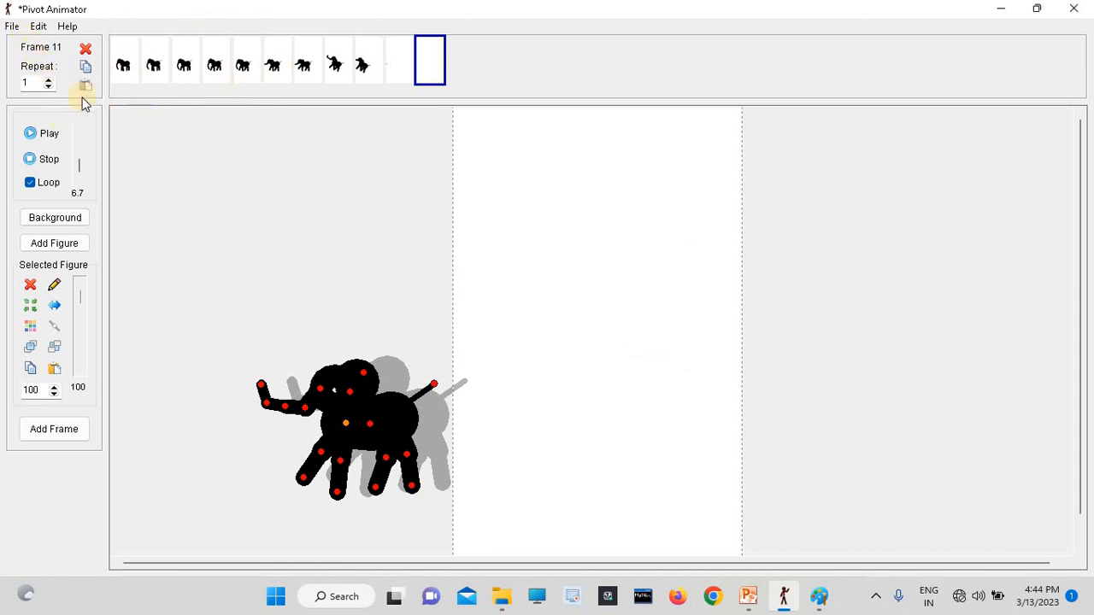
Step: Play the elephant animation and stop the playback
{"action": "left_click", "coordinate": [32, 134]}
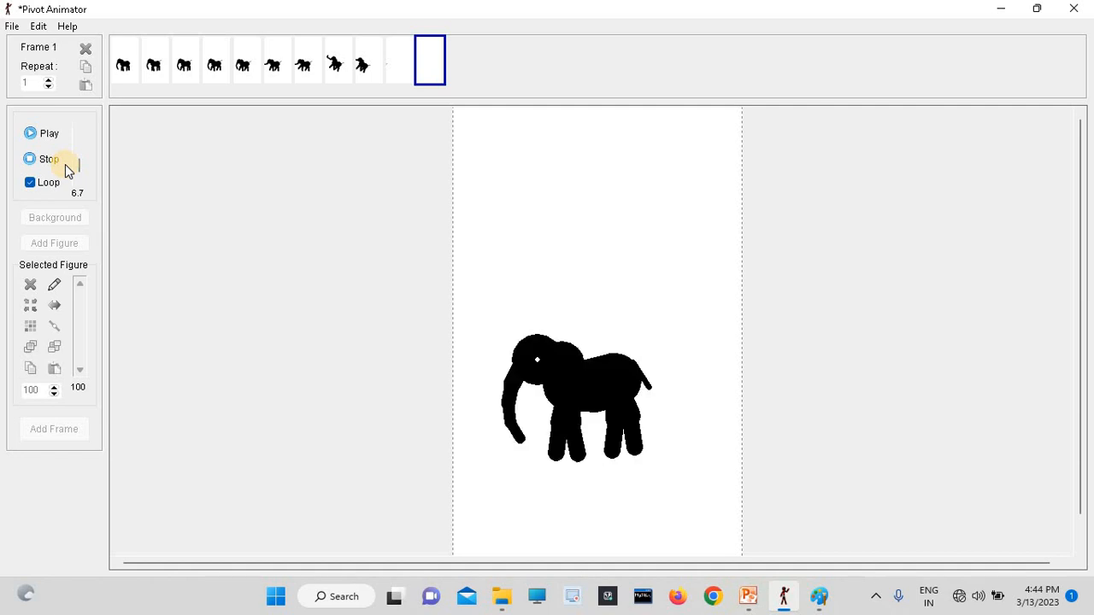
{"action": "left_click", "coordinate": [30, 161]}
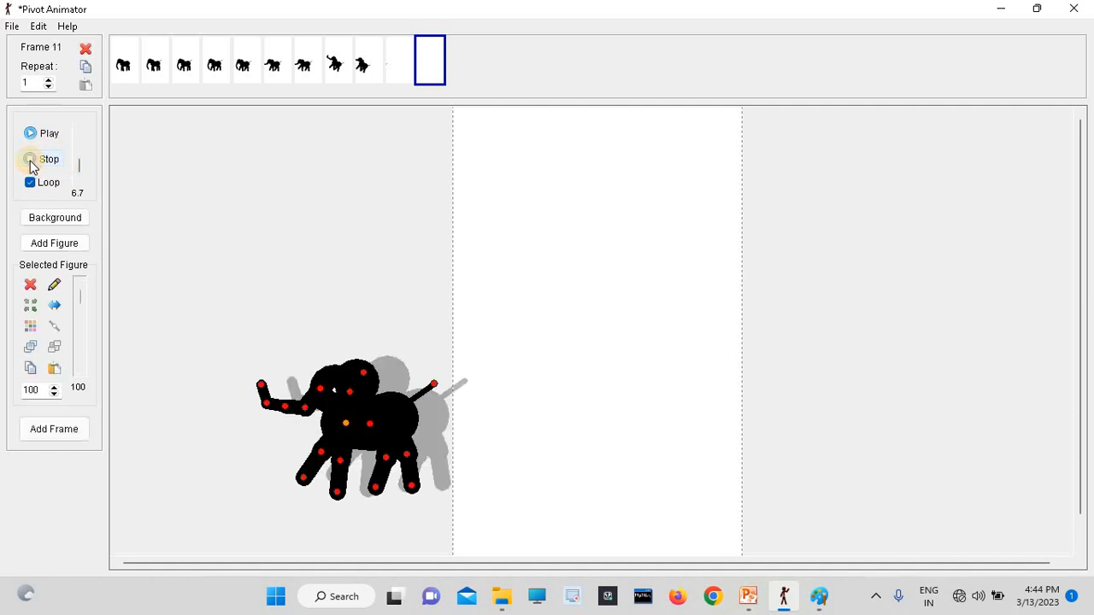
Step: Switch to PowerPoint and go through the slides to the one on saving an animation
{"action": "left_click", "coordinate": [748, 596]}
{"action": "scroll", "coordinate": [666, 401], "scroll_direction": "down", "scroll_amount": 1}
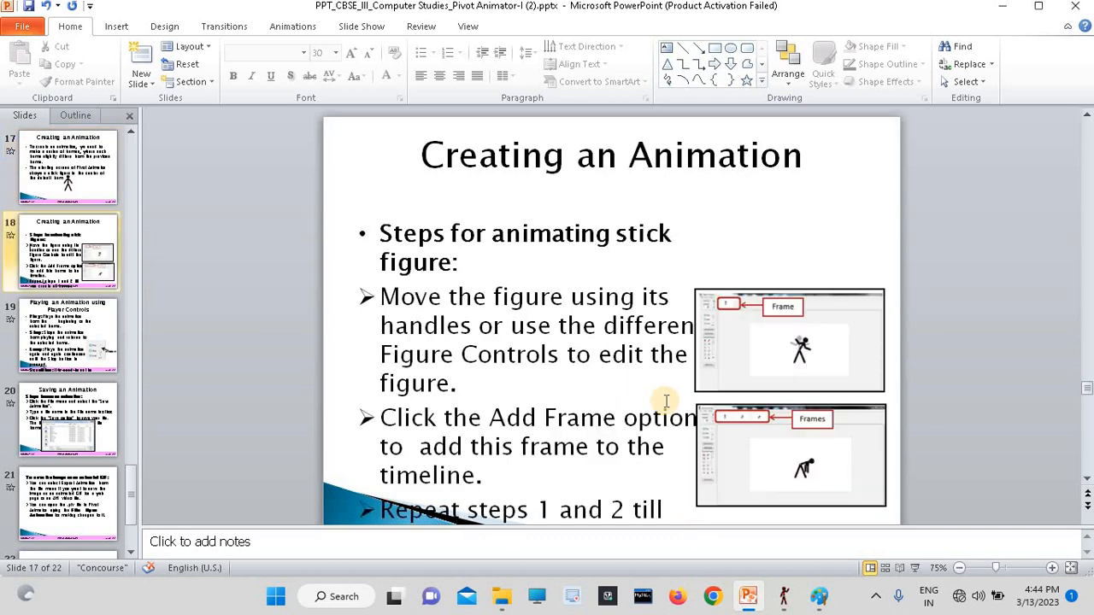
{"action": "scroll", "coordinate": [666, 400], "scroll_direction": "down", "scroll_amount": 2}
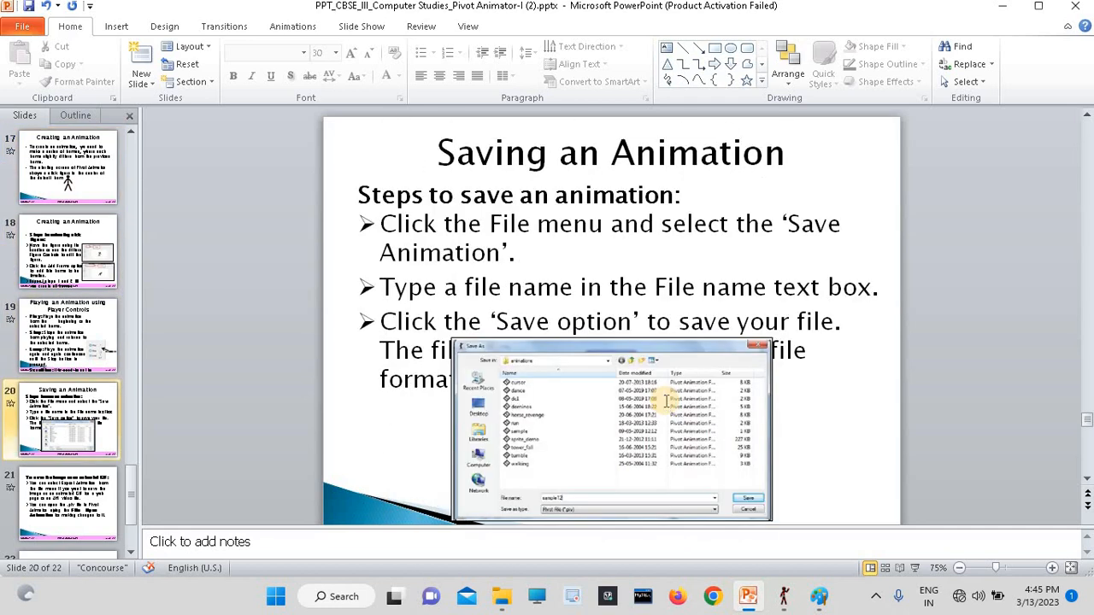
{"action": "scroll", "coordinate": [666, 401], "scroll_direction": "down", "scroll_amount": 1}
{"action": "scroll", "coordinate": [666, 400], "scroll_direction": "up", "scroll_amount": 1}
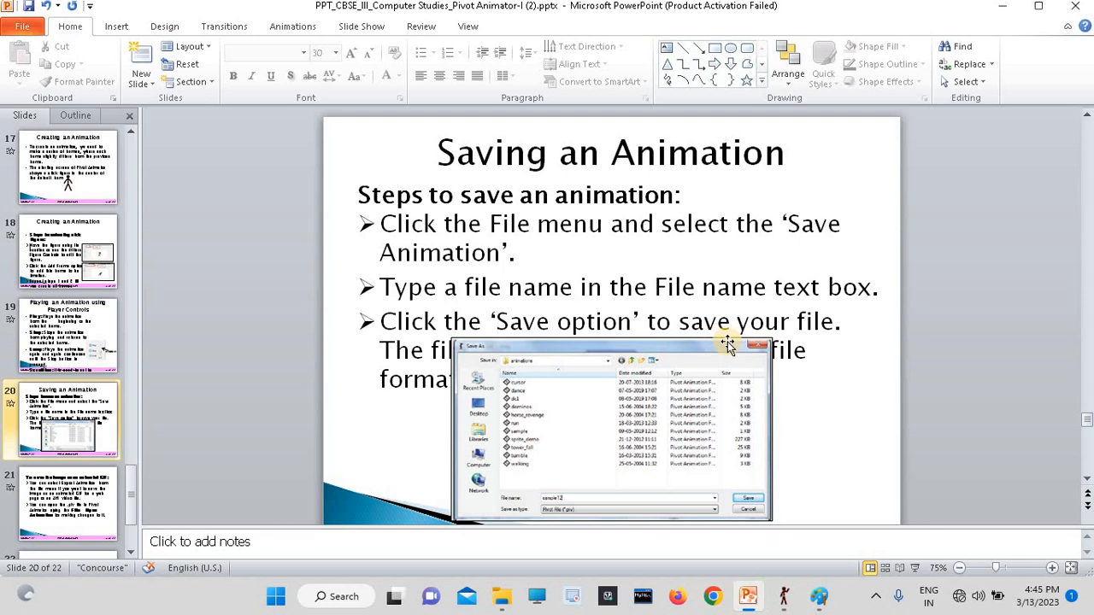
Step: Return to Pivot Animator and save the animation as demo123 in the Animations folder as a Pivot file
{"action": "left_click", "coordinate": [784, 596]}
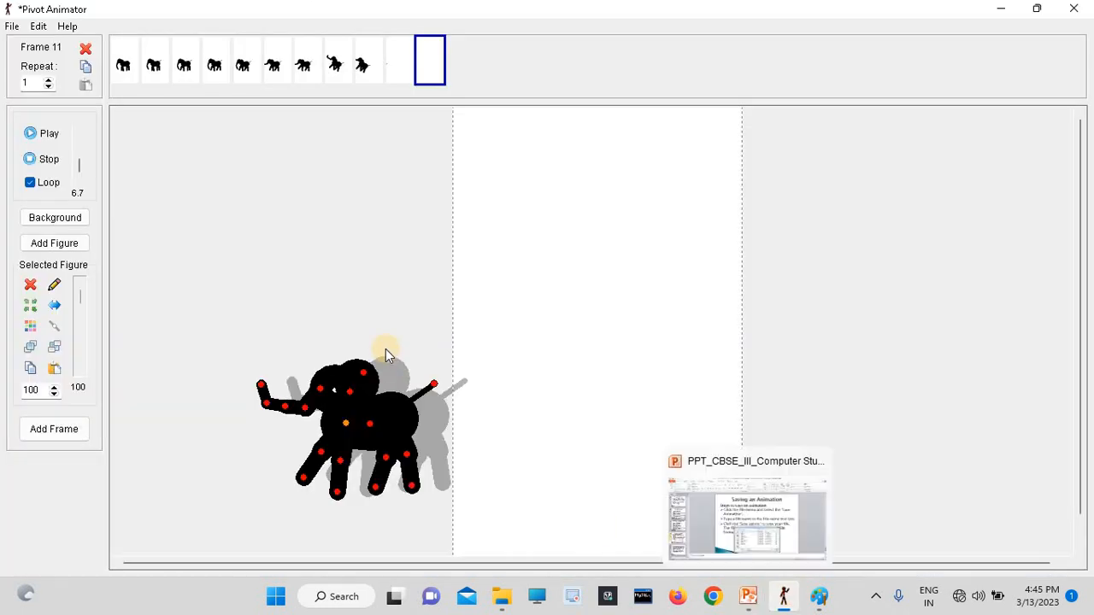
{"action": "left_click", "coordinate": [12, 27]}
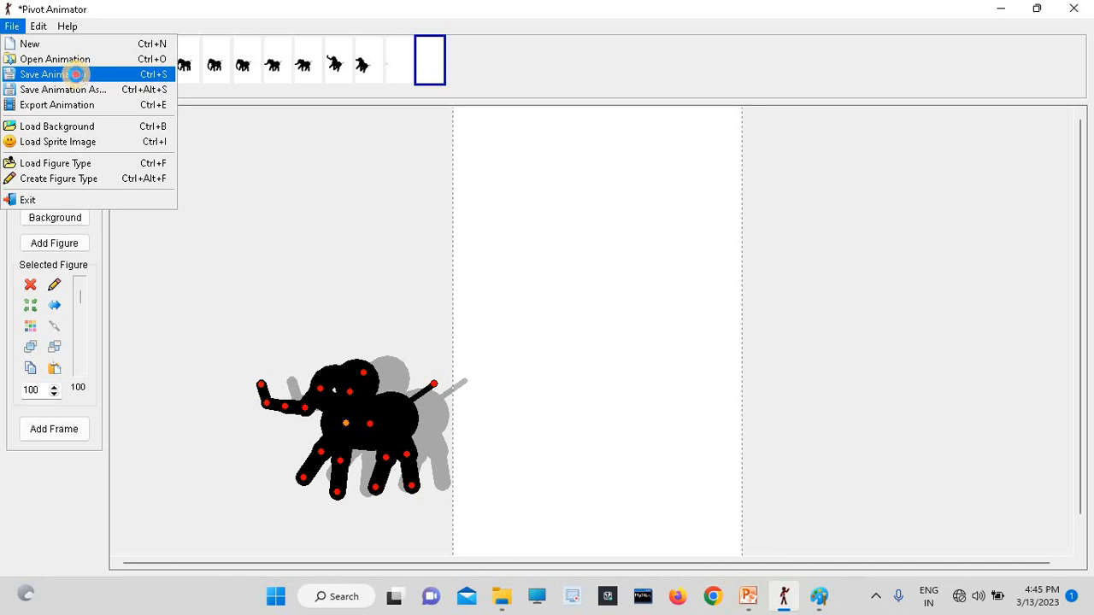
{"action": "left_click", "coordinate": [76, 74]}
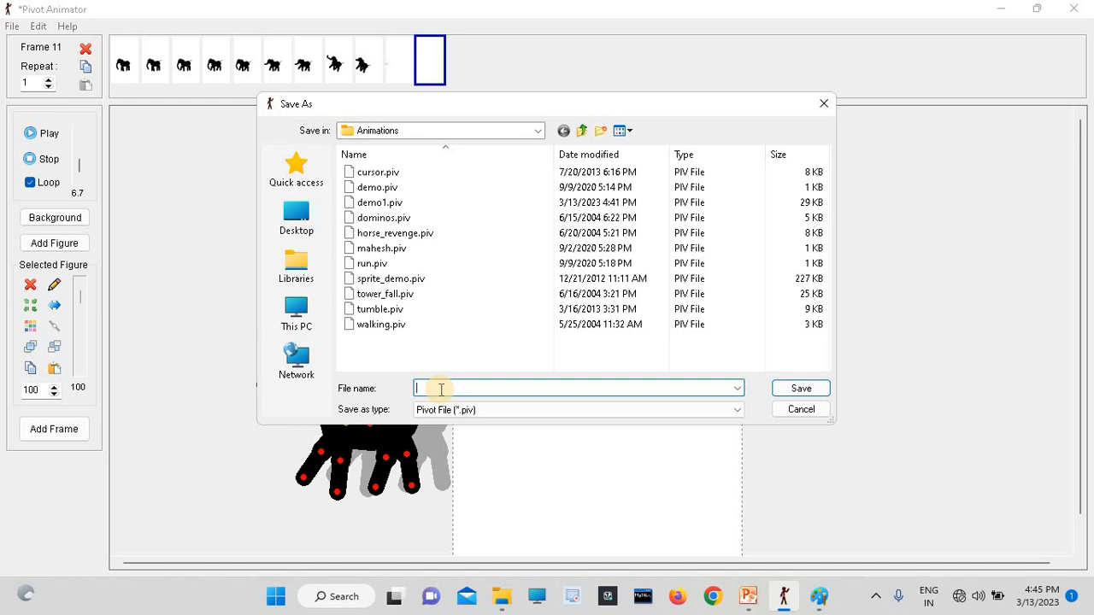
{"action": "type", "text": "demo123"}
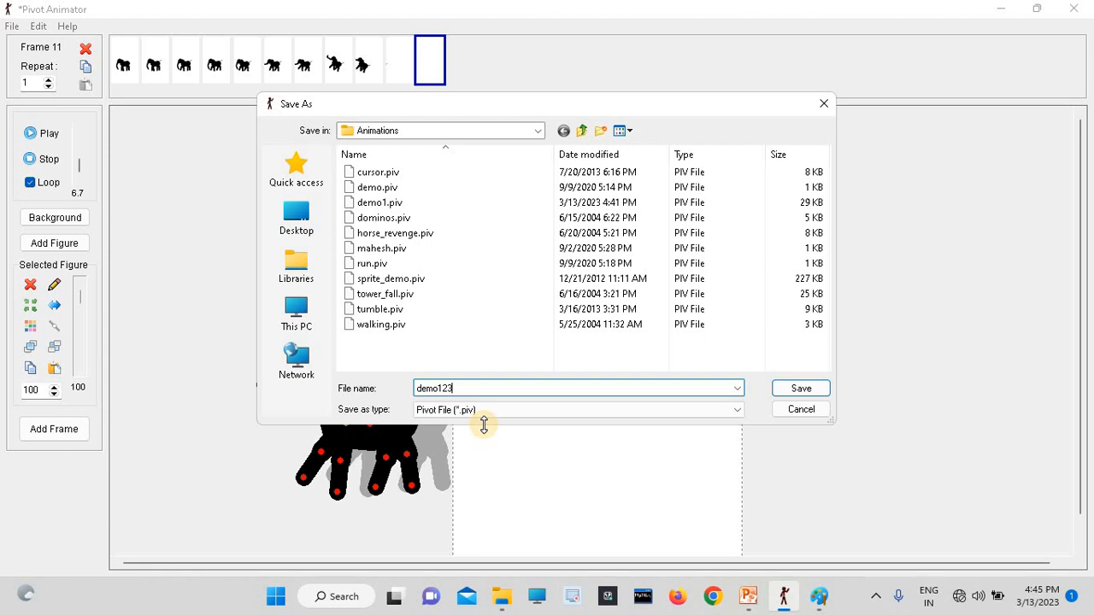
{"action": "left_click", "coordinate": [805, 390]}
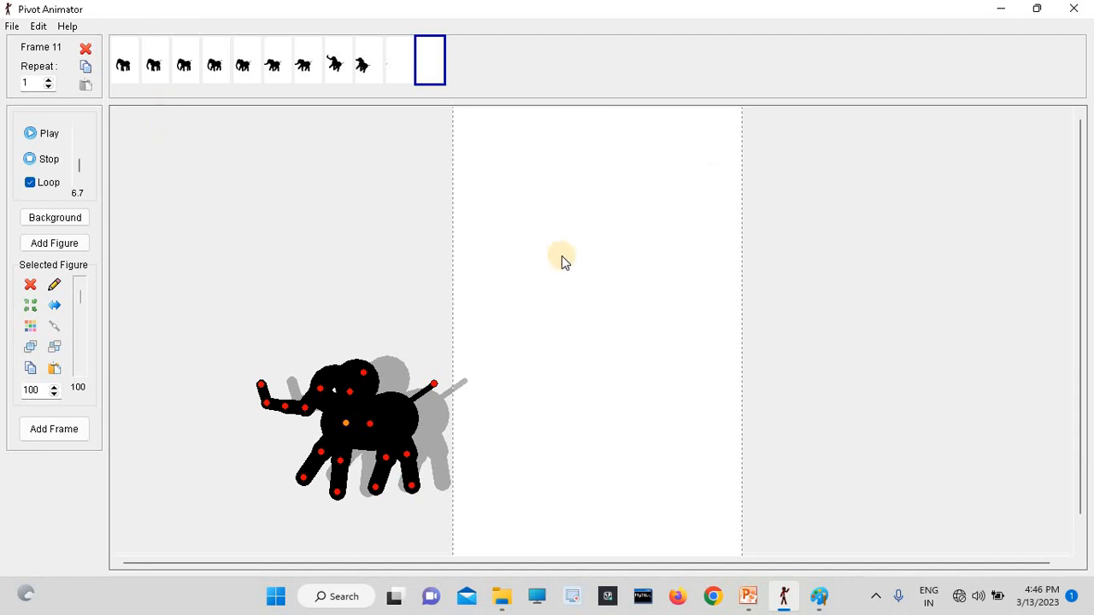
Step: Open the animation run.piv from the Animations folder and play it
{"action": "left_click", "coordinate": [10, 27]}
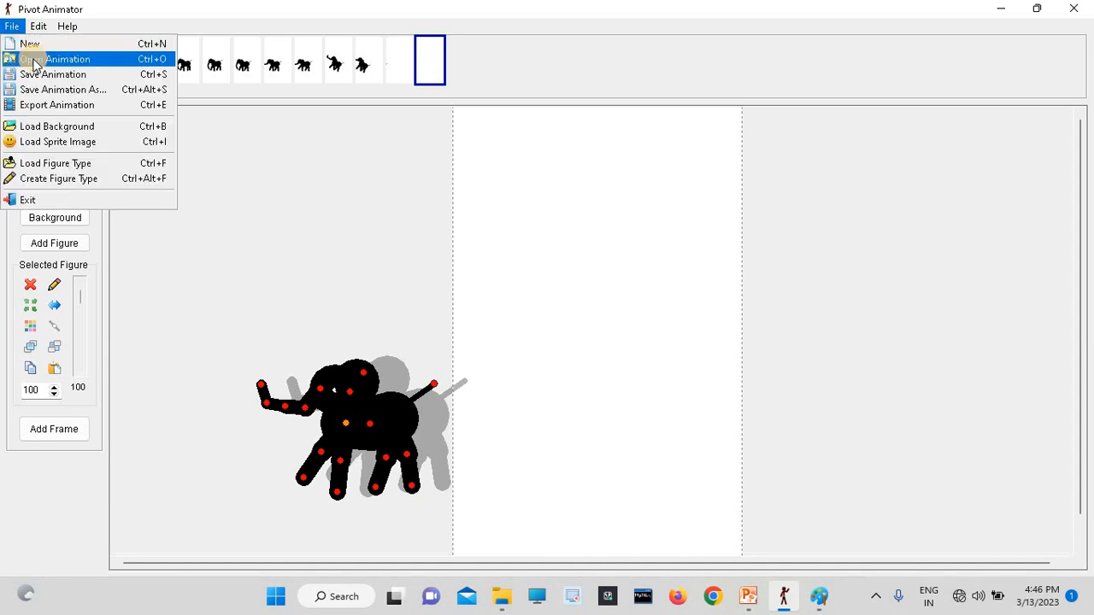
{"action": "left_click", "coordinate": [32, 59]}
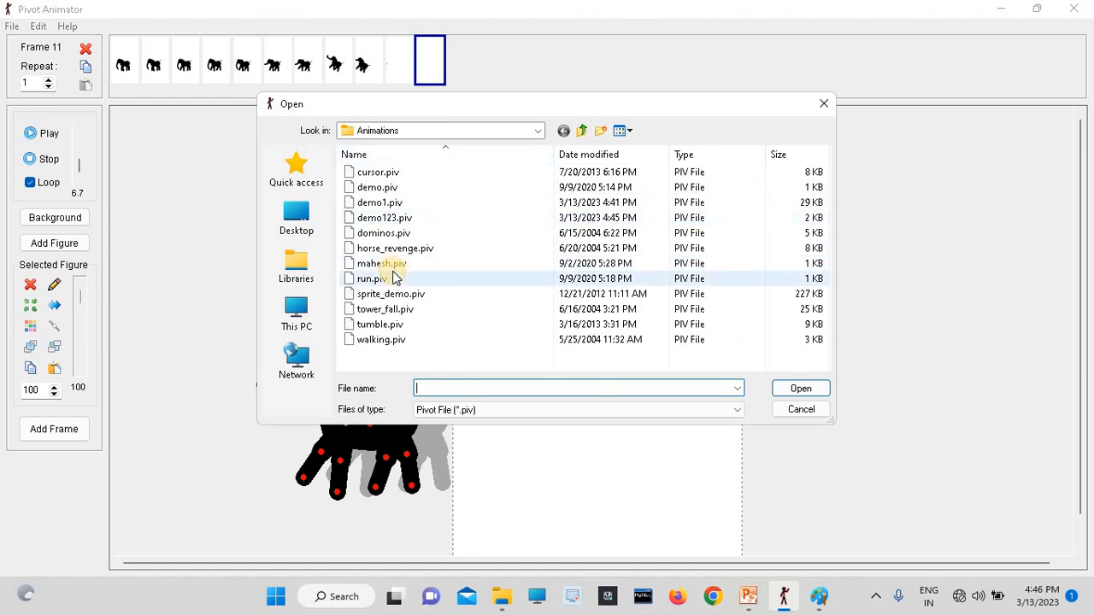
{"action": "left_click", "coordinate": [386, 285]}
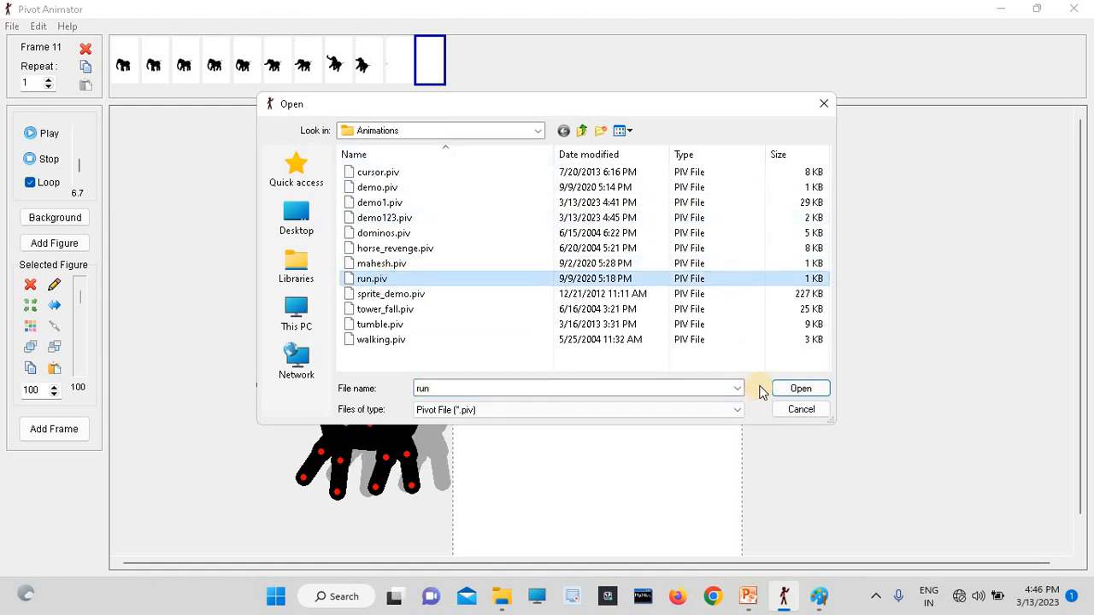
{"action": "left_click", "coordinate": [799, 387]}
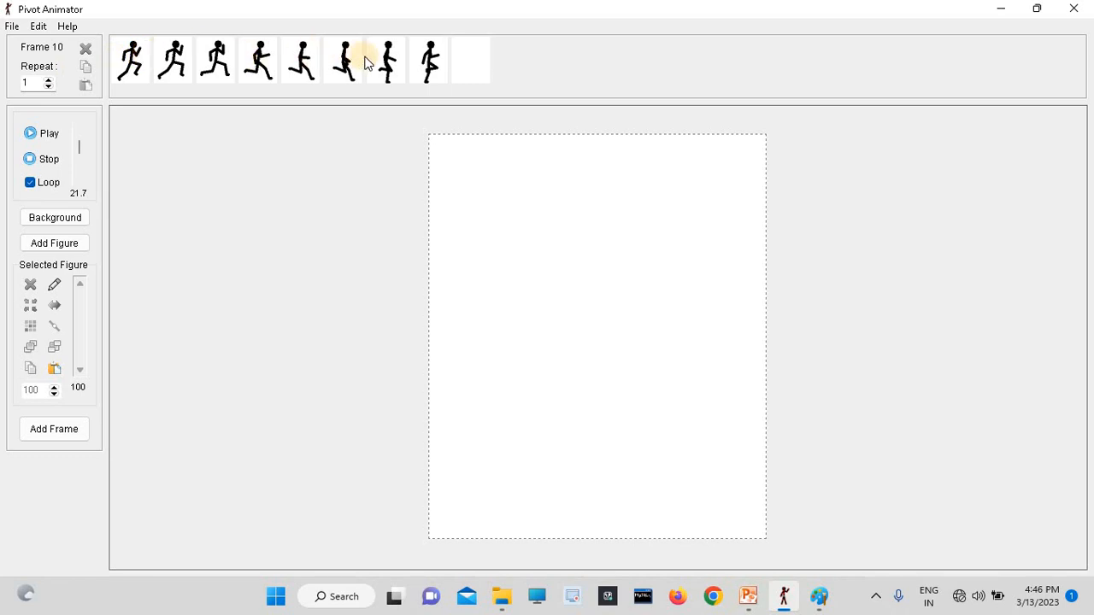
{"action": "left_click", "coordinate": [30, 134]}
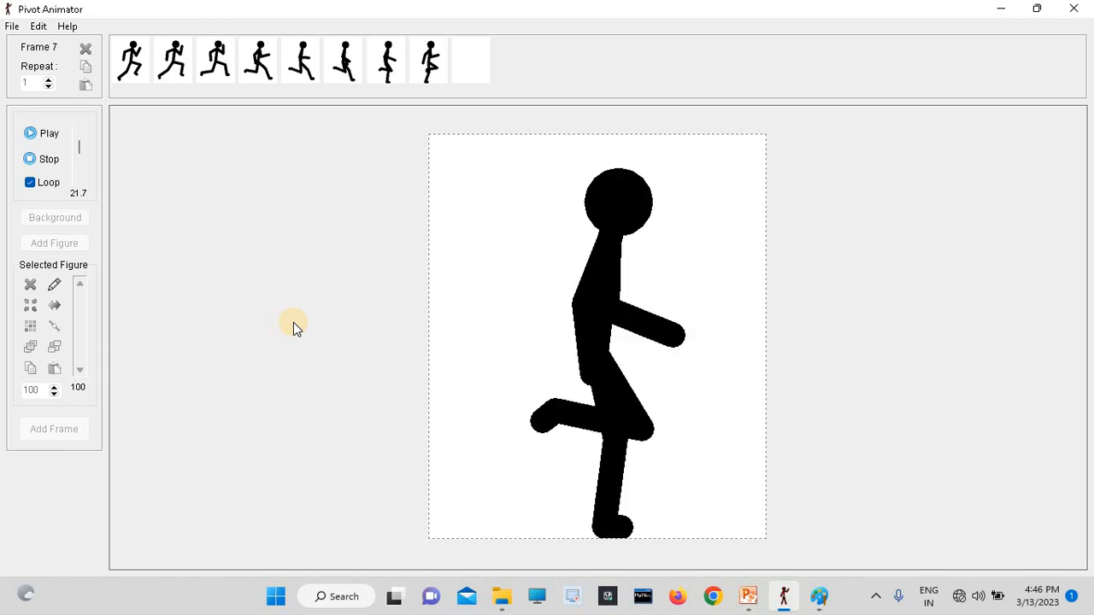
Step: Switch to PowerPoint to view the closing Thank You slide, and return to the running animation in Pivot Animator
{"action": "mouse_move", "coordinate": [784, 598]}
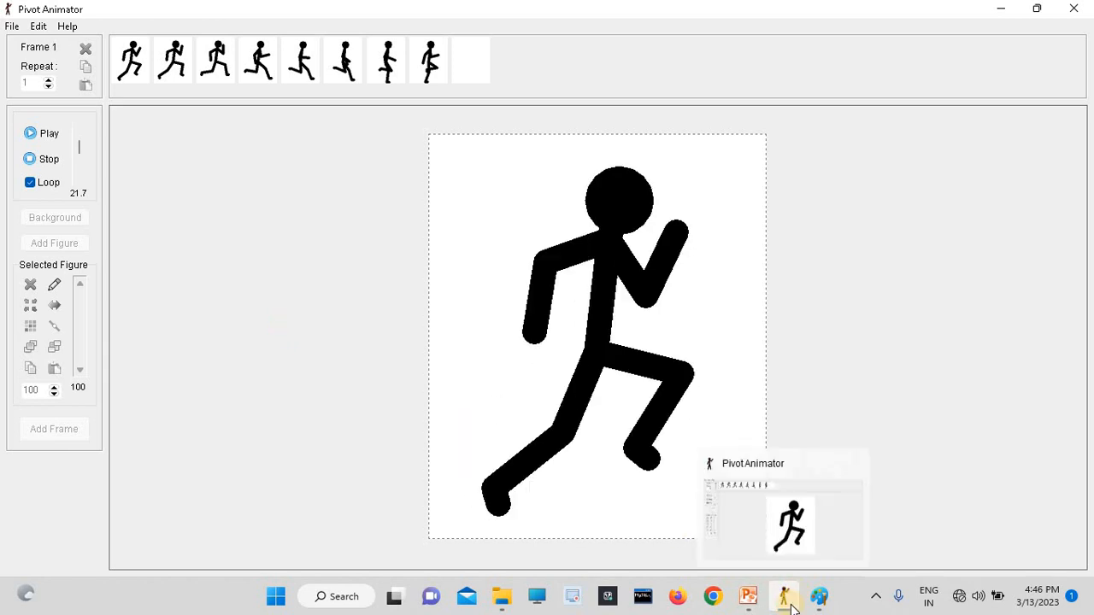
{"action": "left_click", "coordinate": [748, 596]}
{"action": "scroll", "coordinate": [654, 347], "scroll_direction": "down", "scroll_amount": 2}
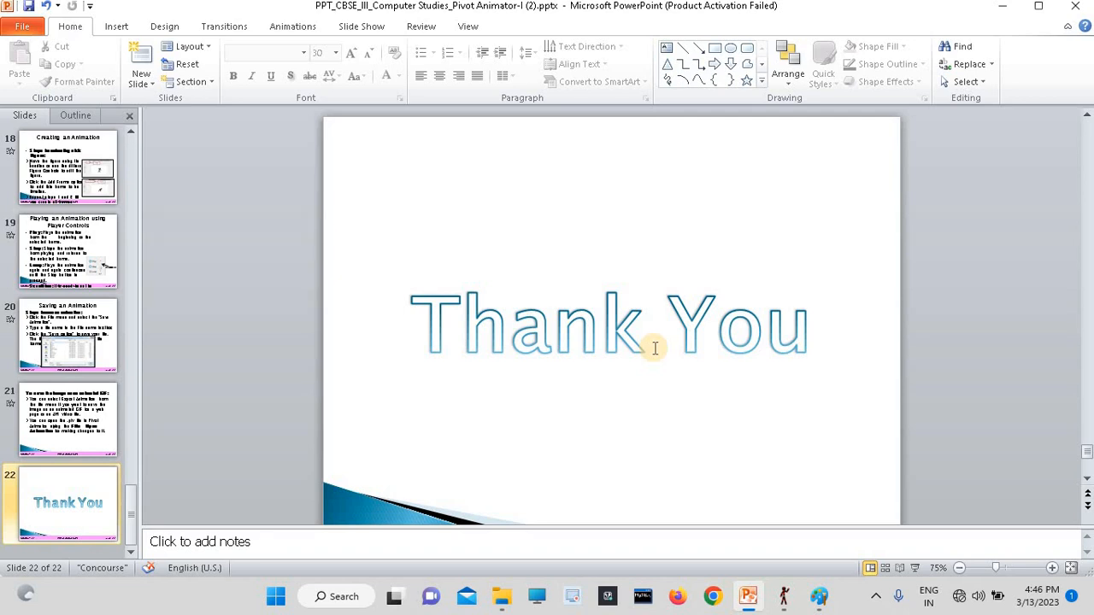
{"action": "left_click", "coordinate": [787, 600]}
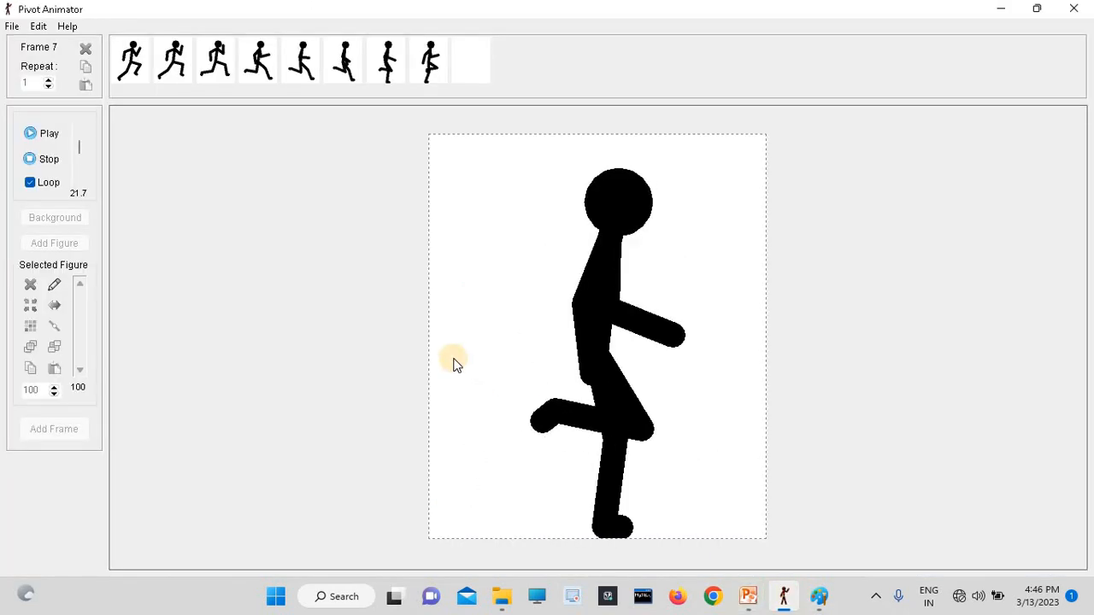